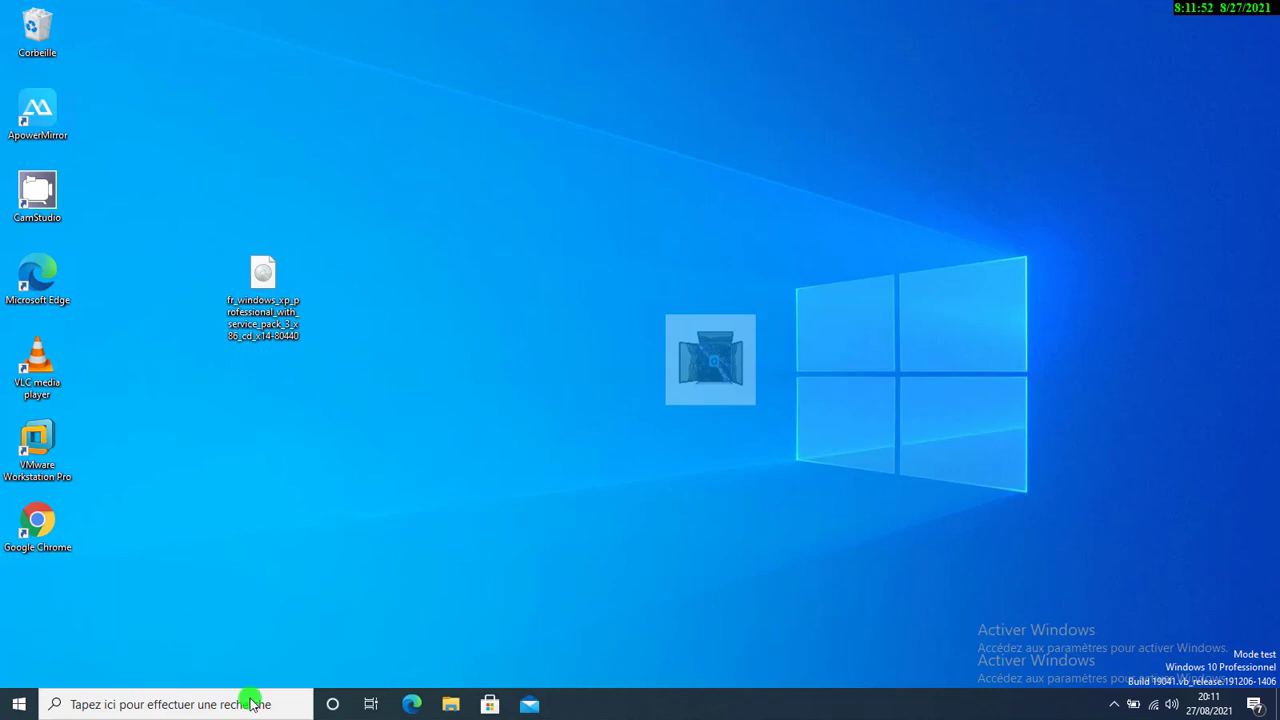
# - Switch to Google Chrome and search Google for "cdburnerxp"
pyautogui.click(30, 530)
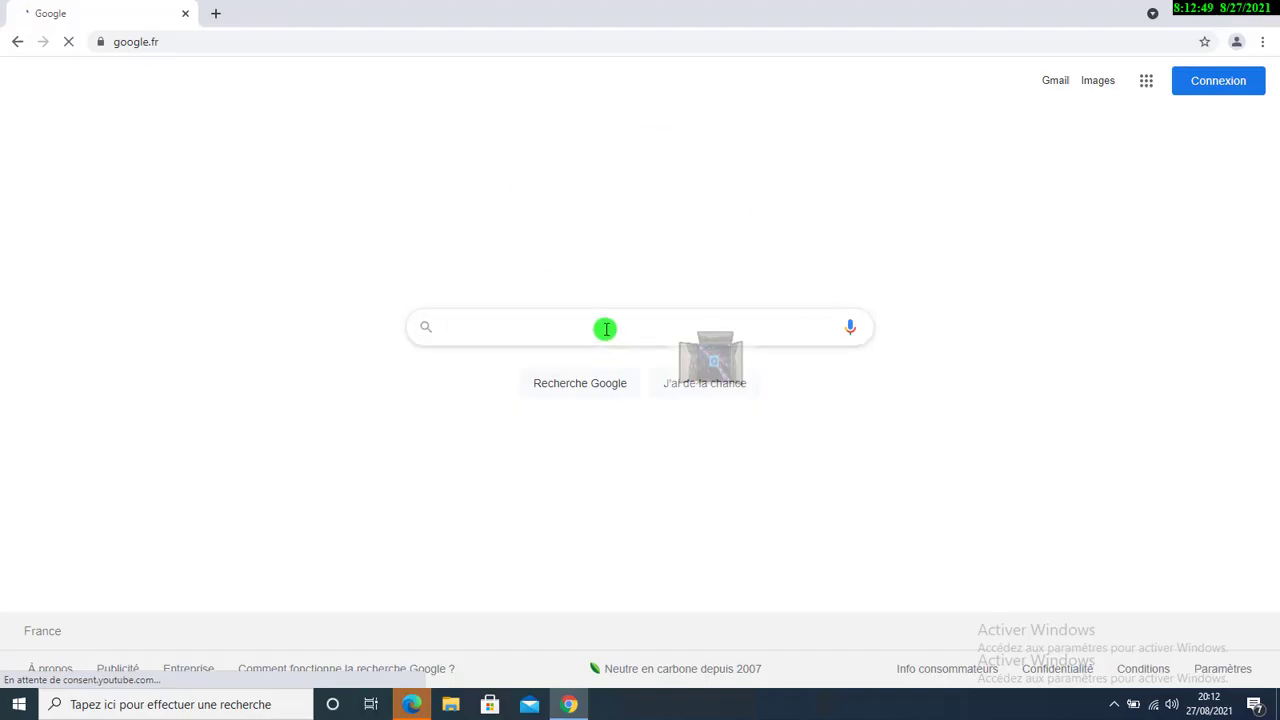
pyautogui.write('cdbu')
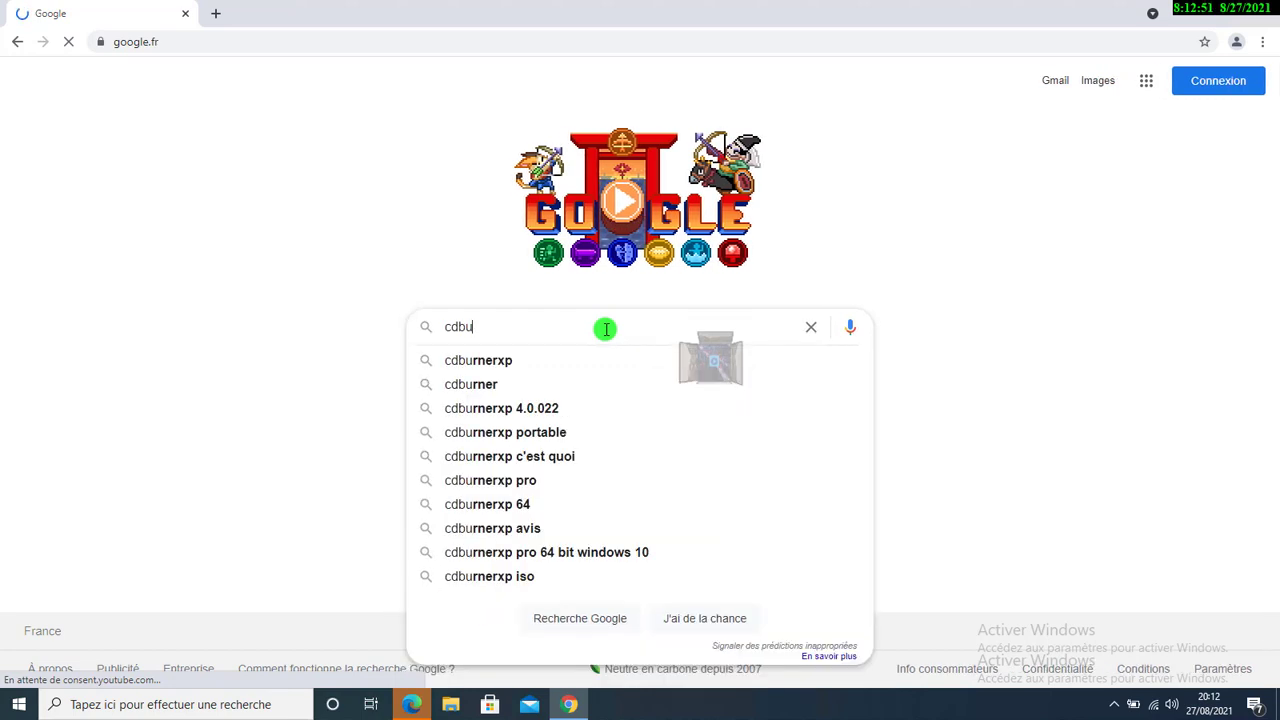
pyautogui.write('rner')
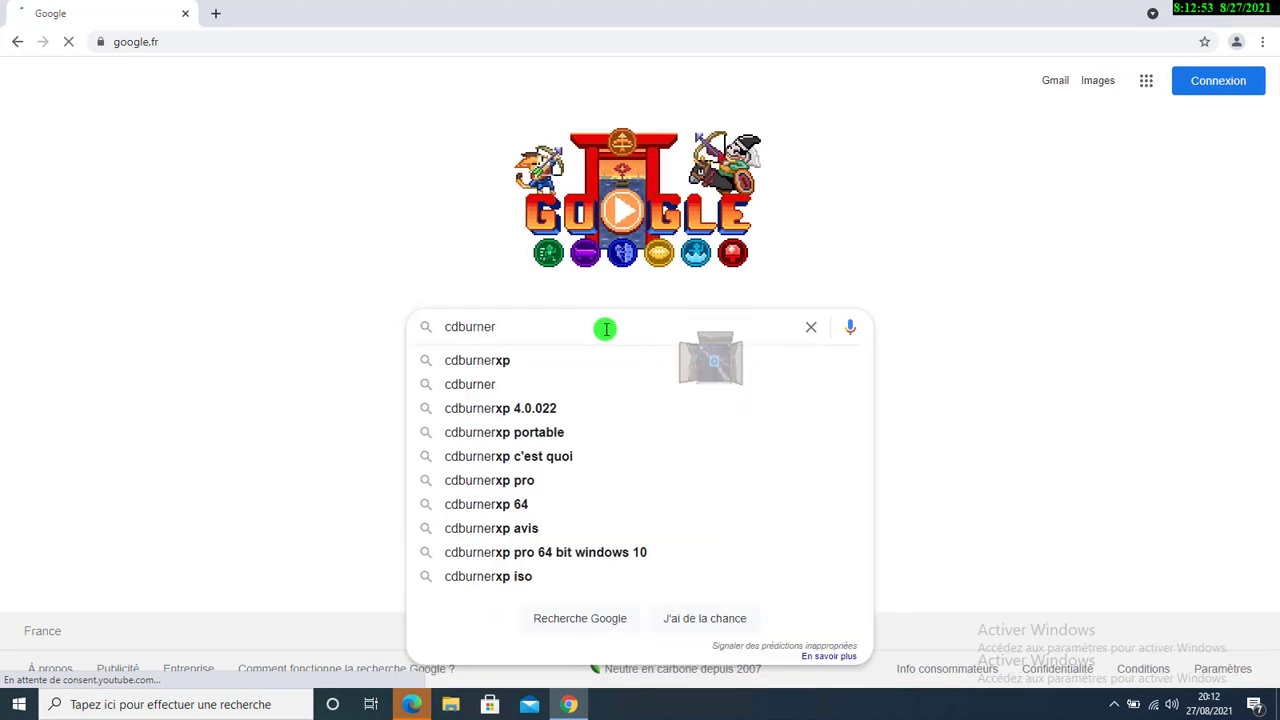
pyautogui.write('xp')
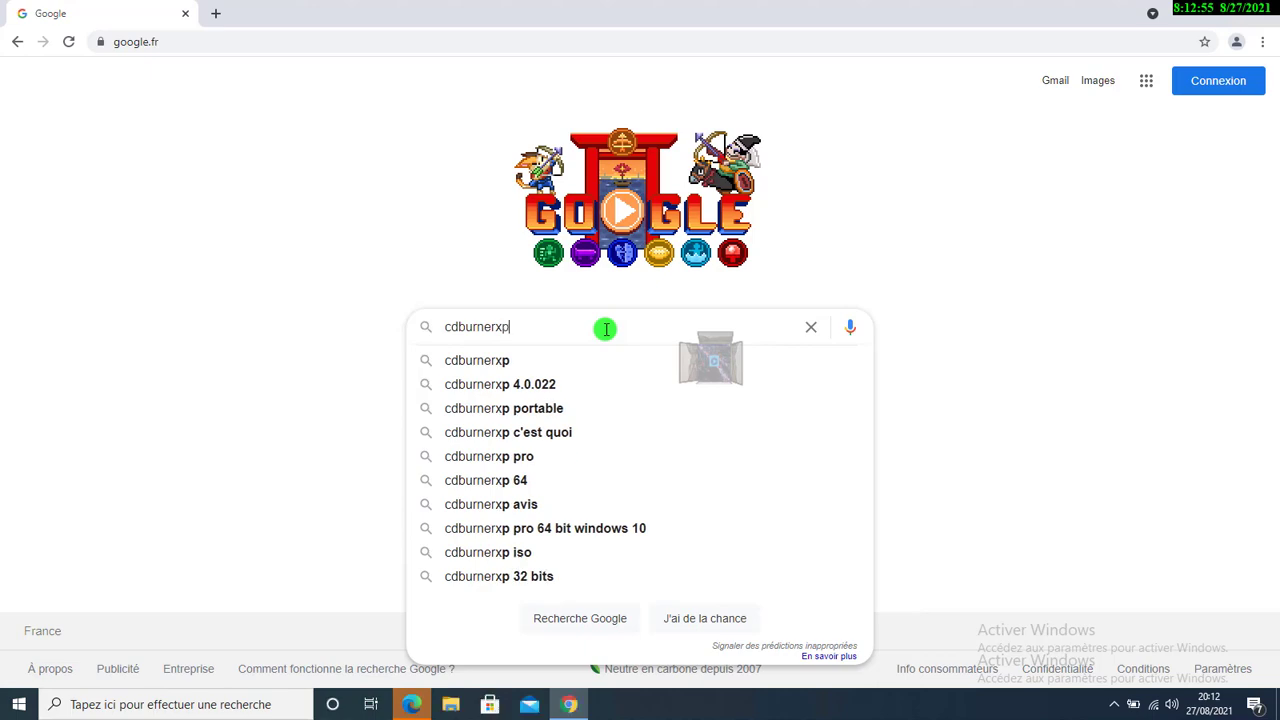
pyautogui.press('Return')
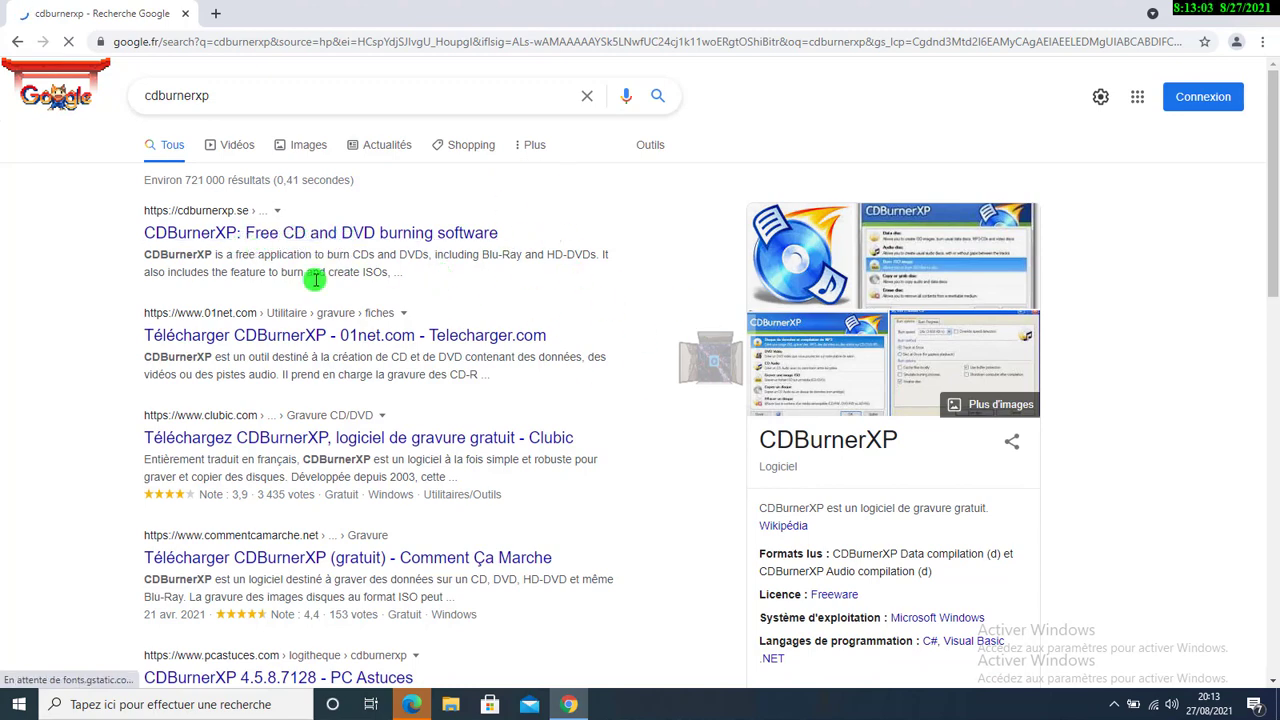
# - Open Clubic's CDBurnerXP download page from the search results and accept all of the site's cookies
pyautogui.scroll(-3, 570, 460)
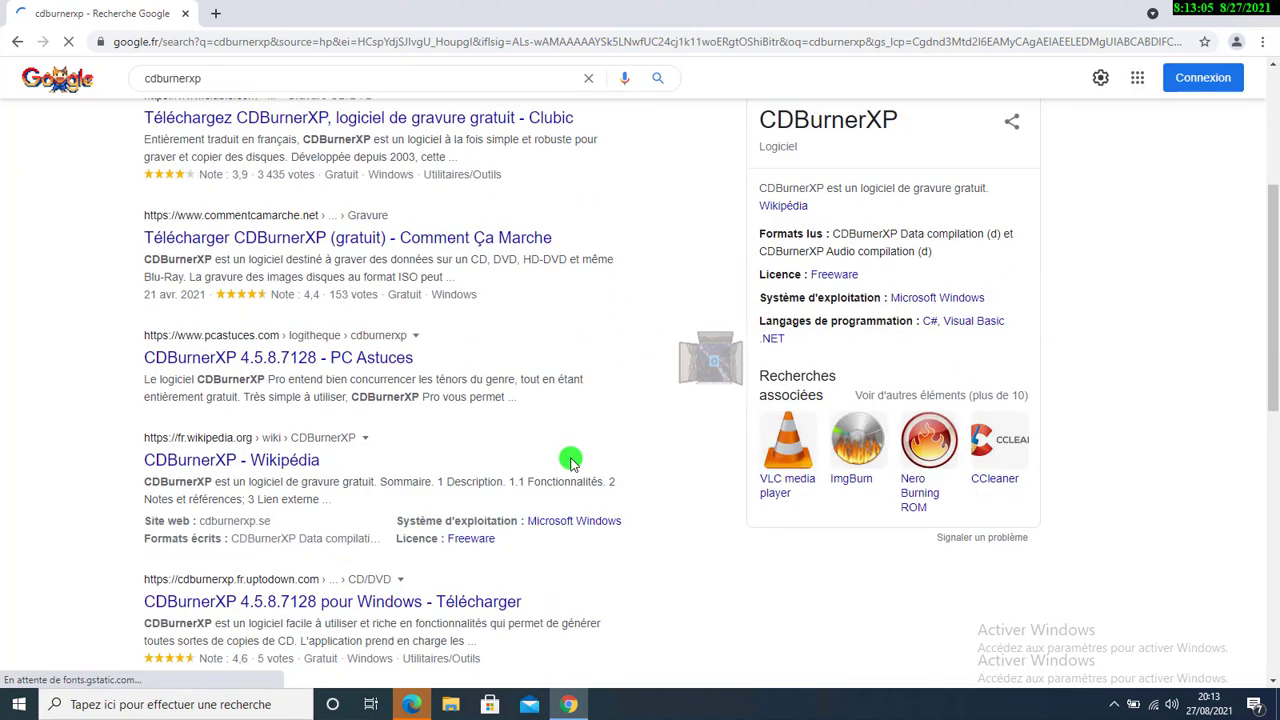
pyautogui.scroll(1, 570, 460)
pyautogui.scroll(-2, 570, 458)
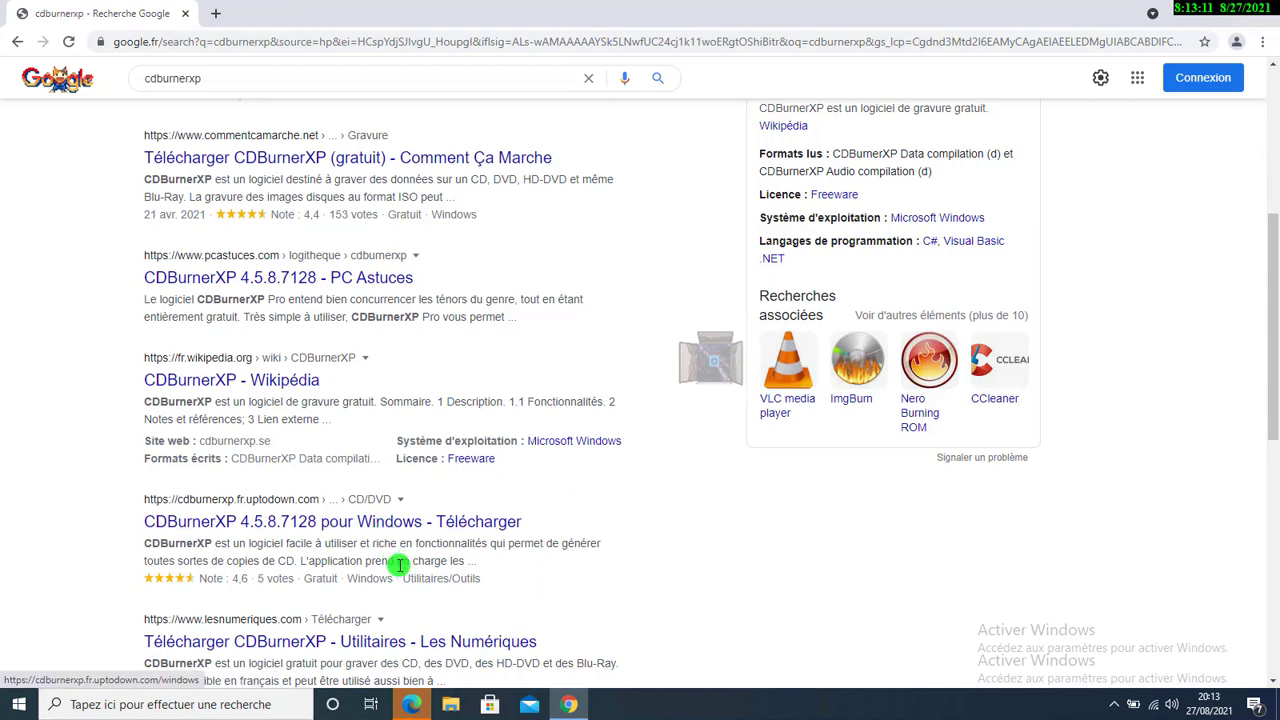
pyautogui.scroll(2, 398, 565)
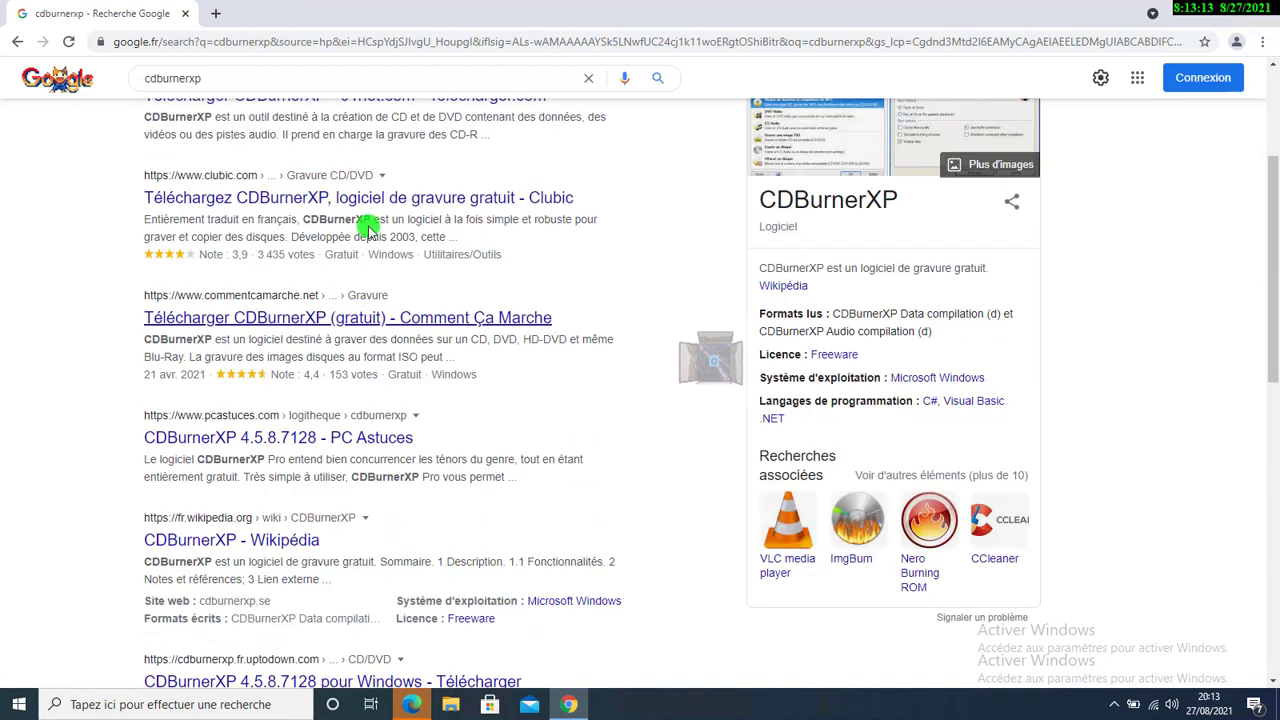
pyautogui.scroll(1, 405, 270)
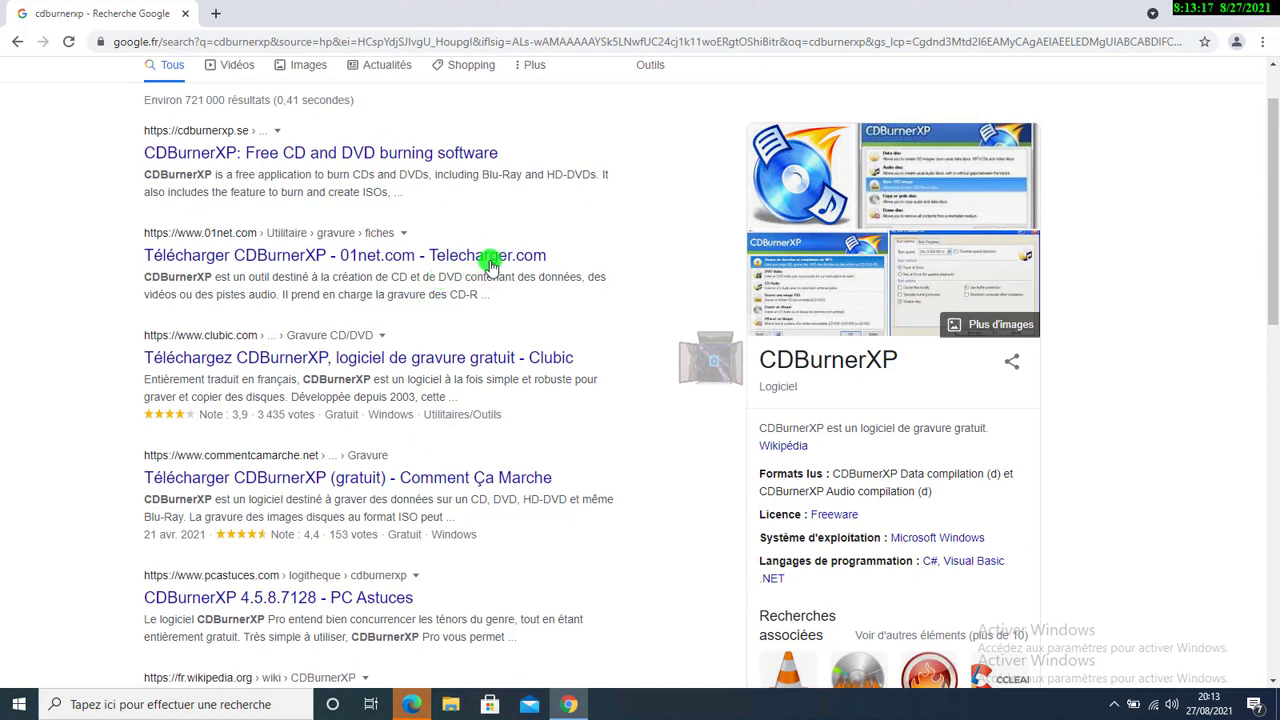
pyautogui.click(372, 158)
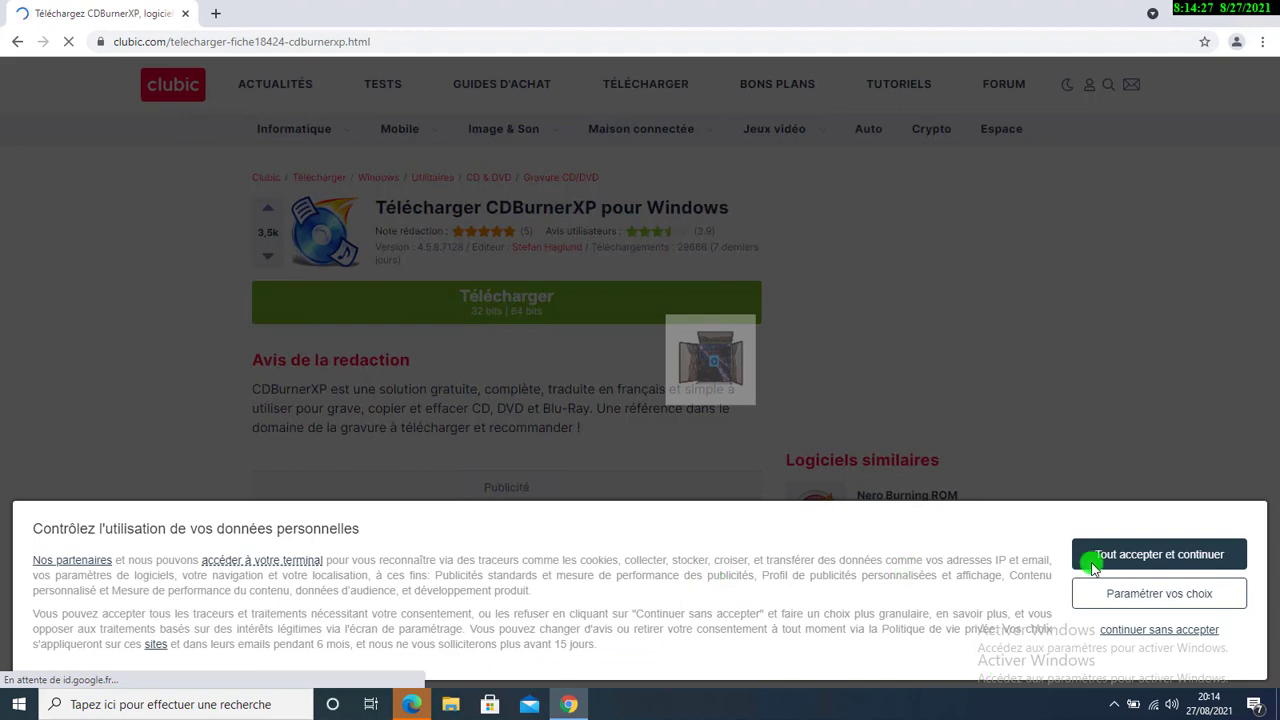
pyautogui.click(1127, 562)
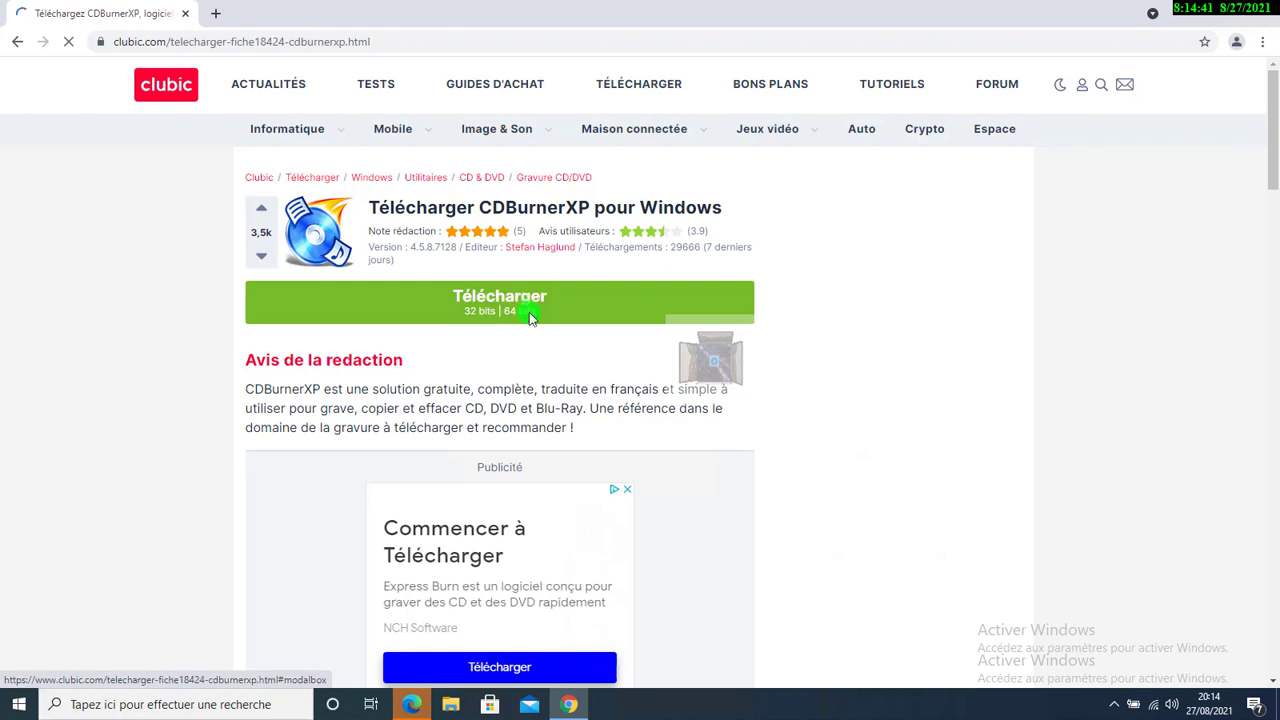
# - Download the CDBurnerXP installer, ignoring the recommended Brave offer, and show the downloaded file in its folder
pyautogui.click(529, 312)
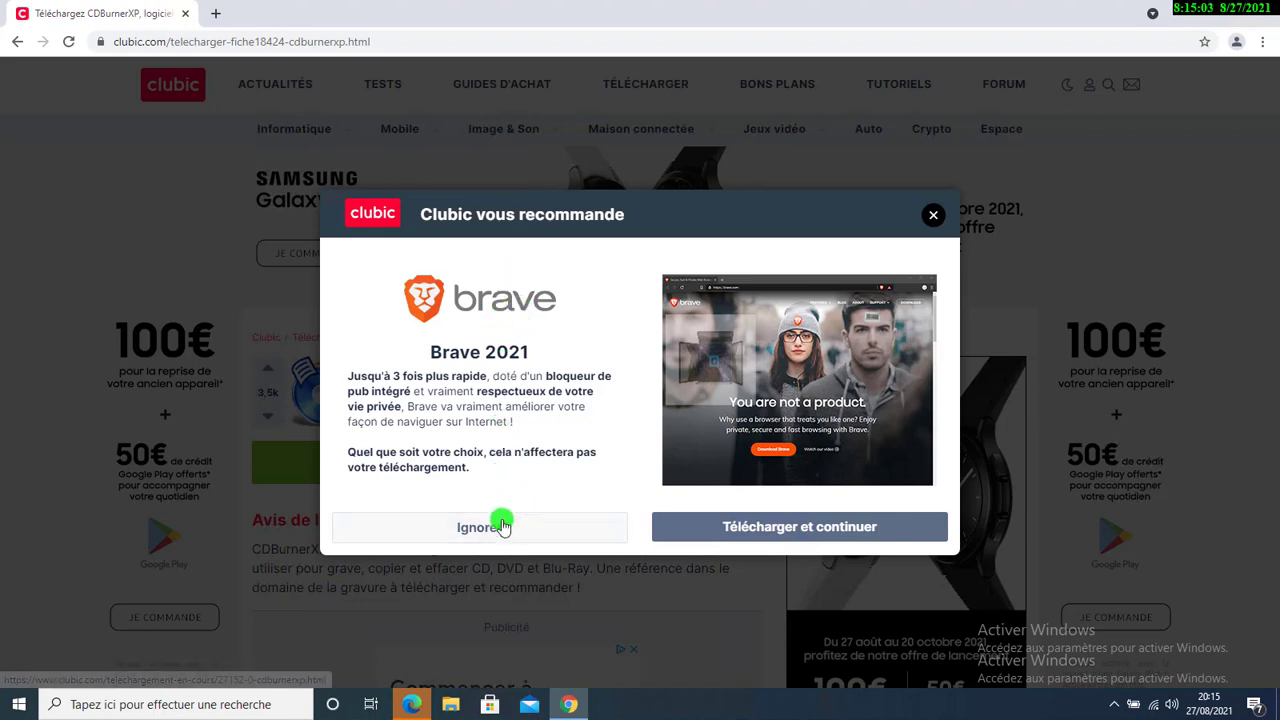
pyautogui.click(474, 537)
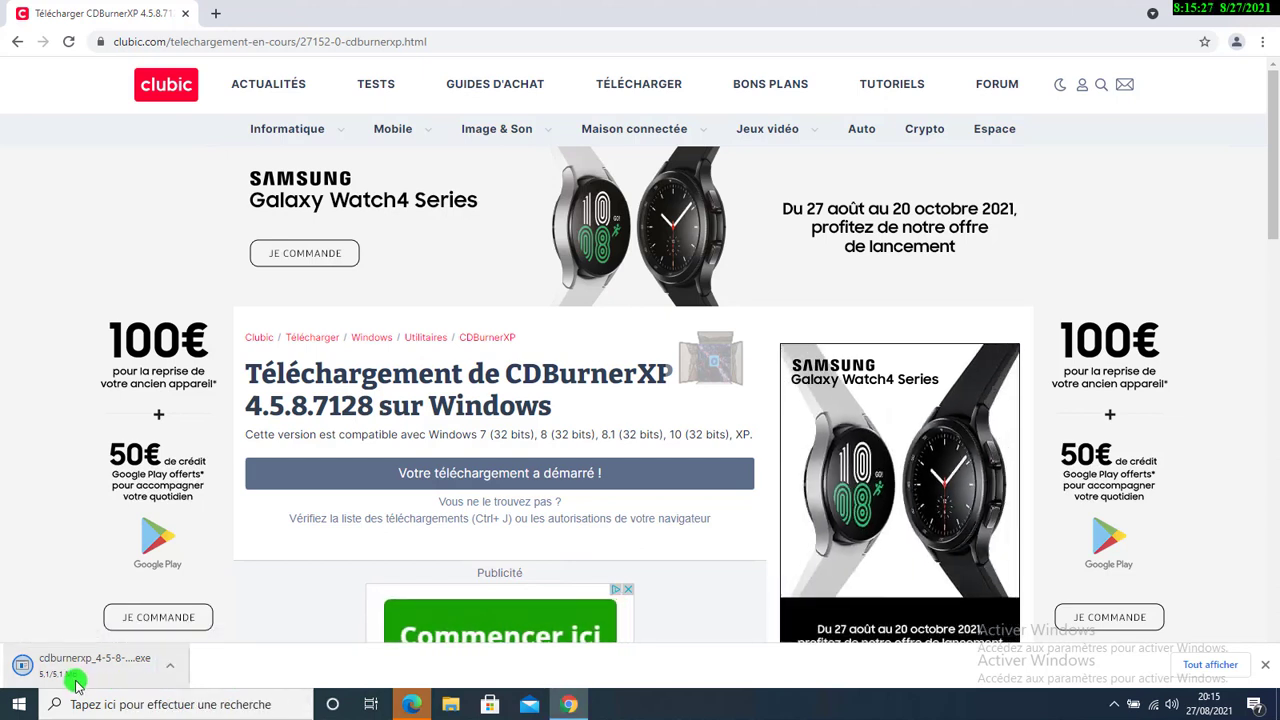
pyautogui.click(173, 667)
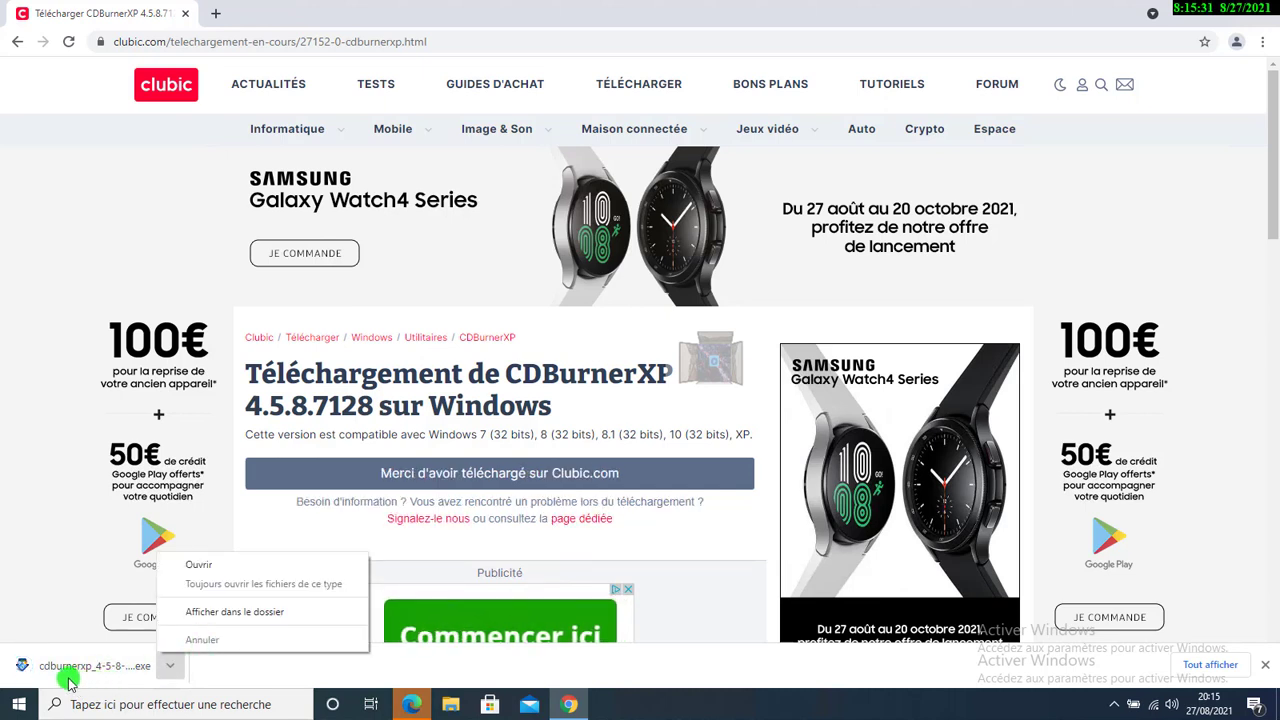
pyautogui.click(229, 614)
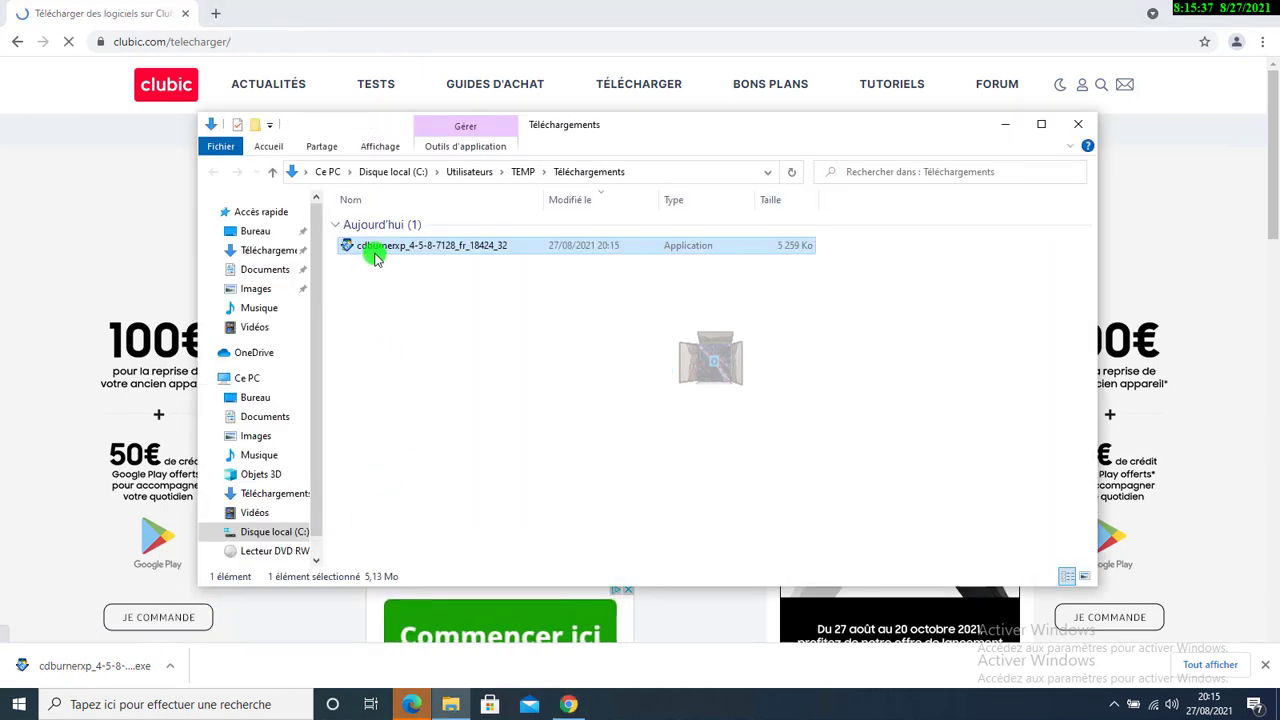
# - Run the downloaded CDBurnerXP installer with permission to modify the device and accept its licence terms
pyautogui.doubleClick(380, 247)
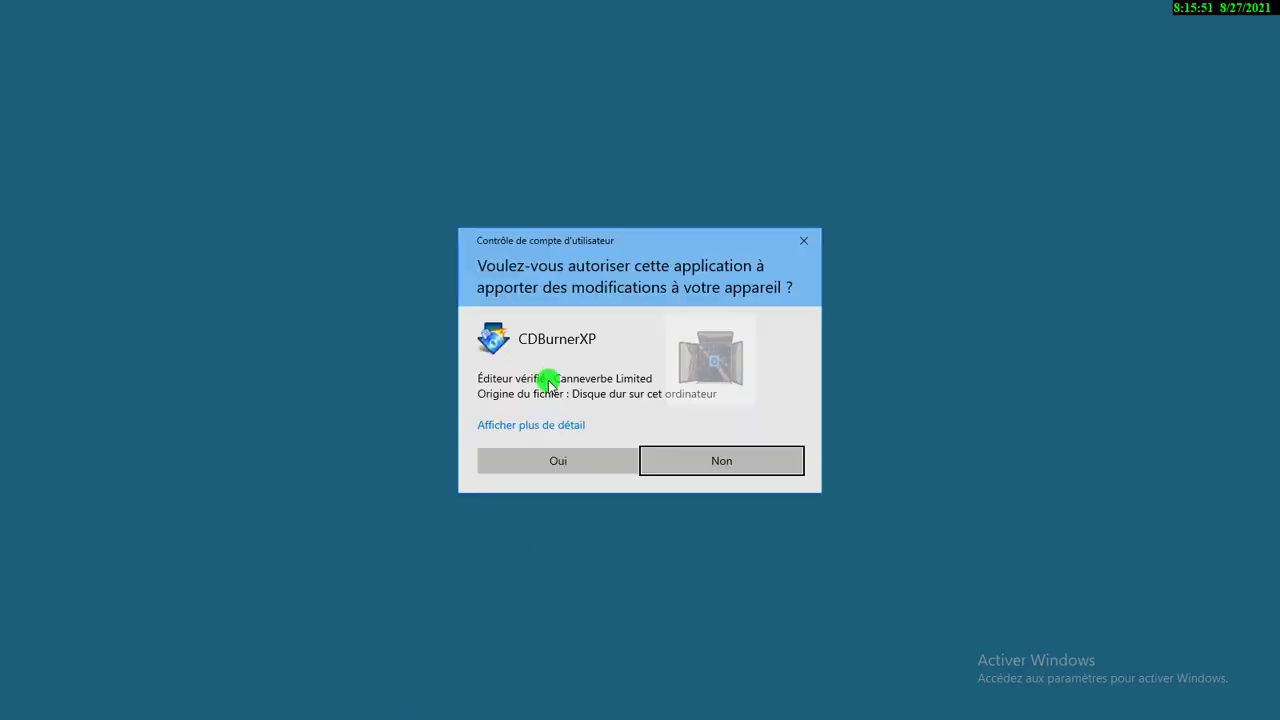
pyautogui.click(560, 465)
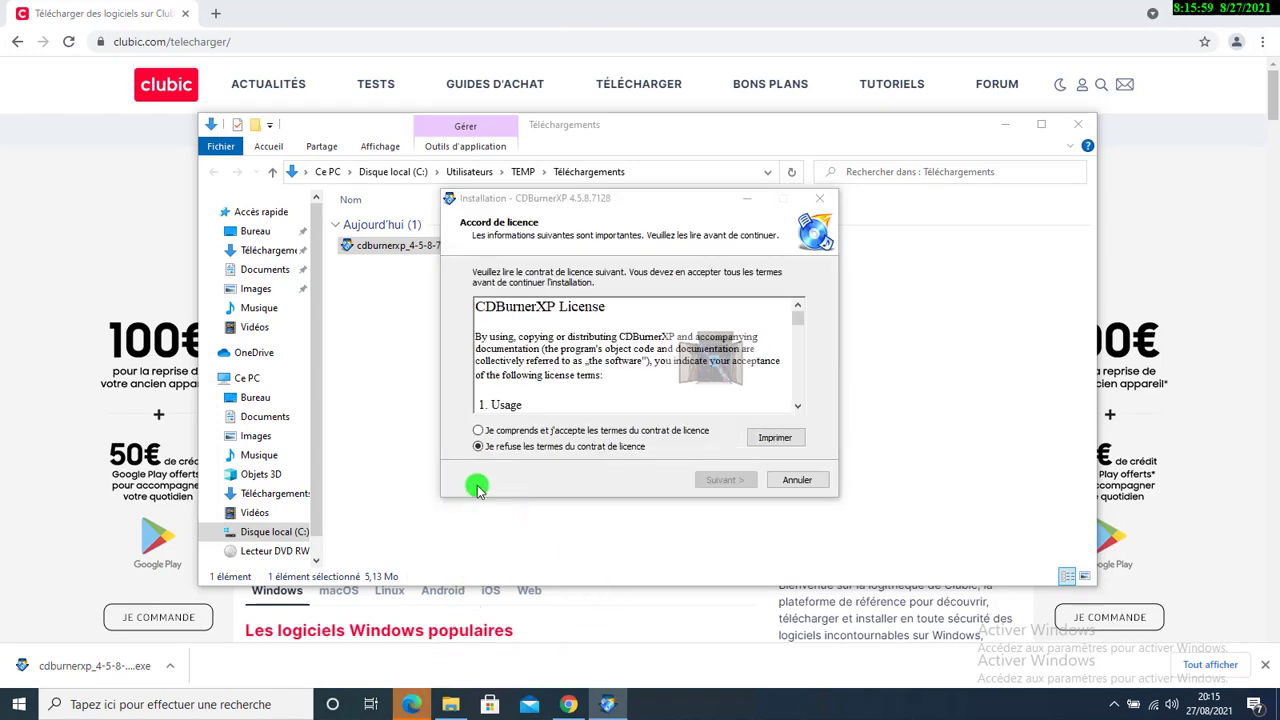
pyautogui.click(479, 431)
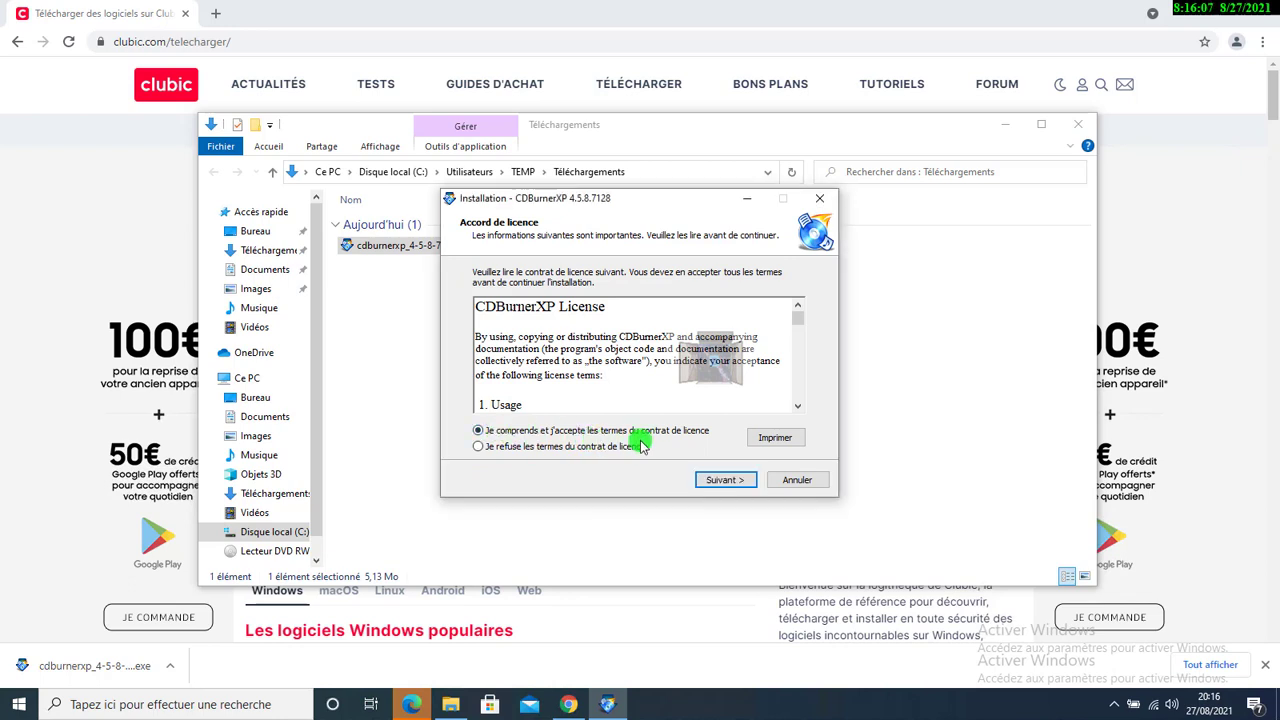
pyautogui.click(738, 482)
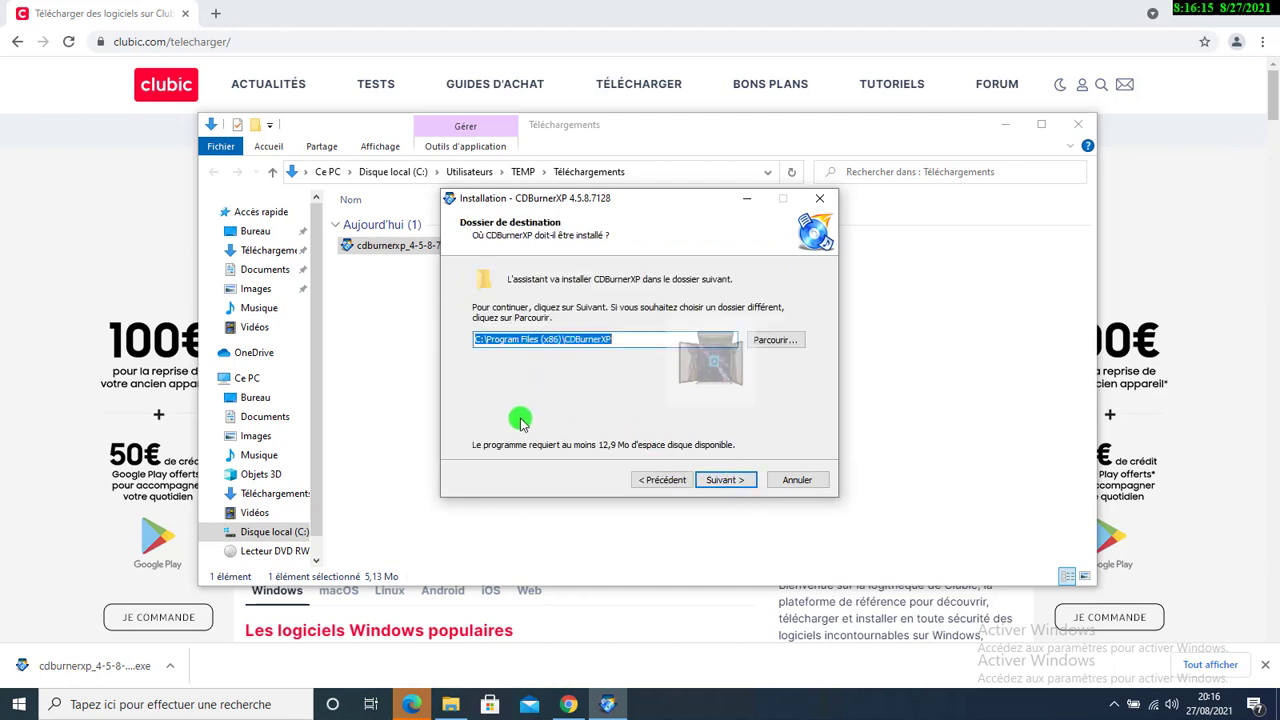
# - Keep C:\Program Files (x86)\CDBurnerXP as the destination folder and the complete installation with all languages as the components
pyautogui.click(728, 479)
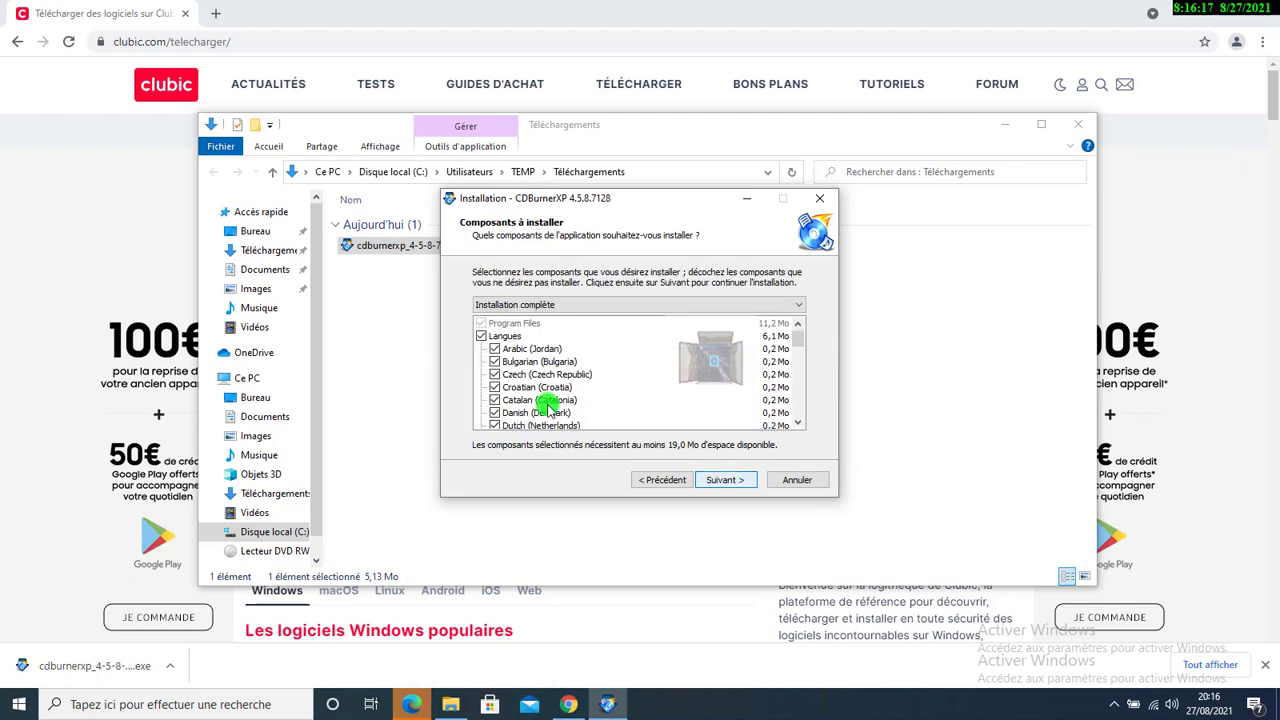
pyautogui.scroll(-5, 752, 395)
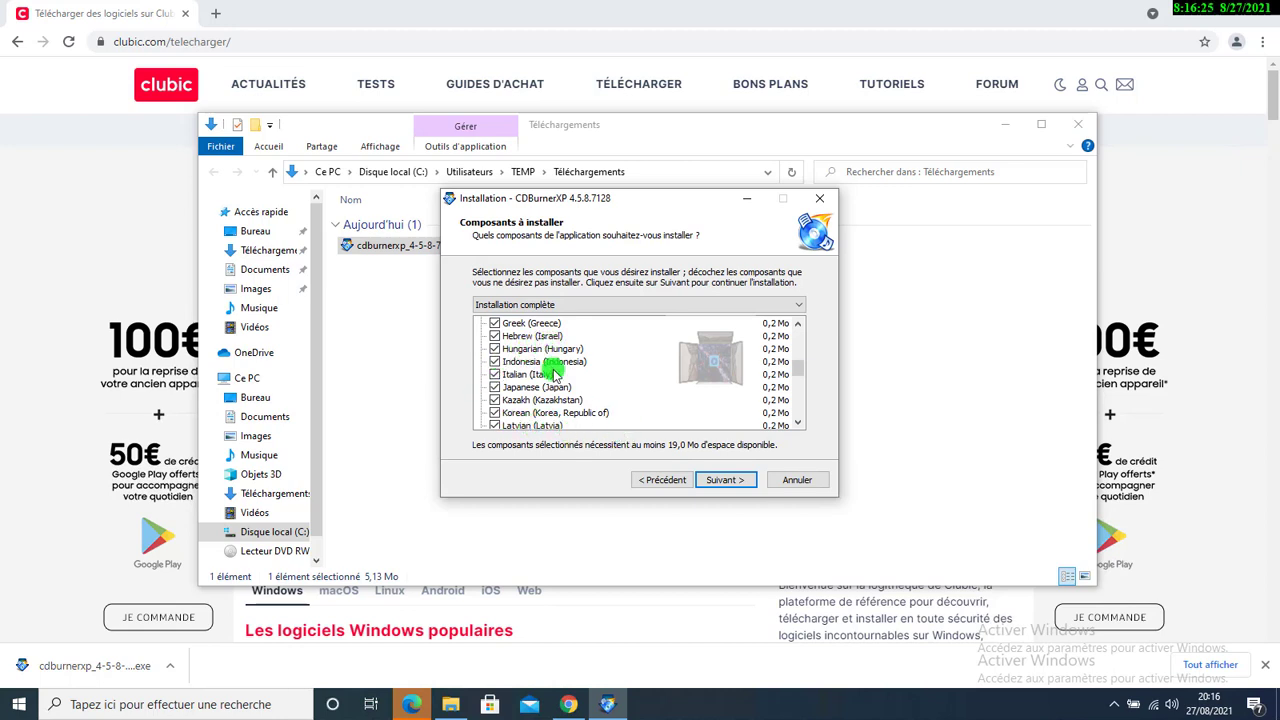
pyautogui.scroll(4, 552, 368)
pyautogui.scroll(1, 558, 374)
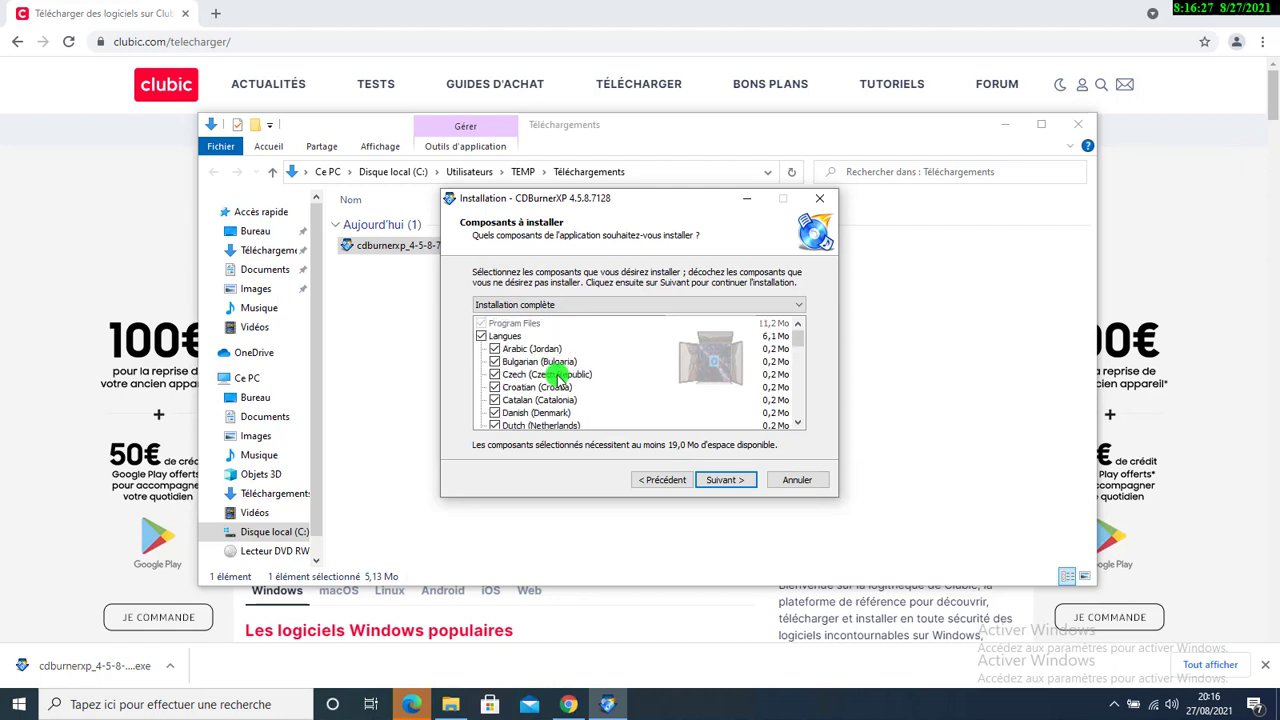
pyautogui.scroll(-4, 540, 400)
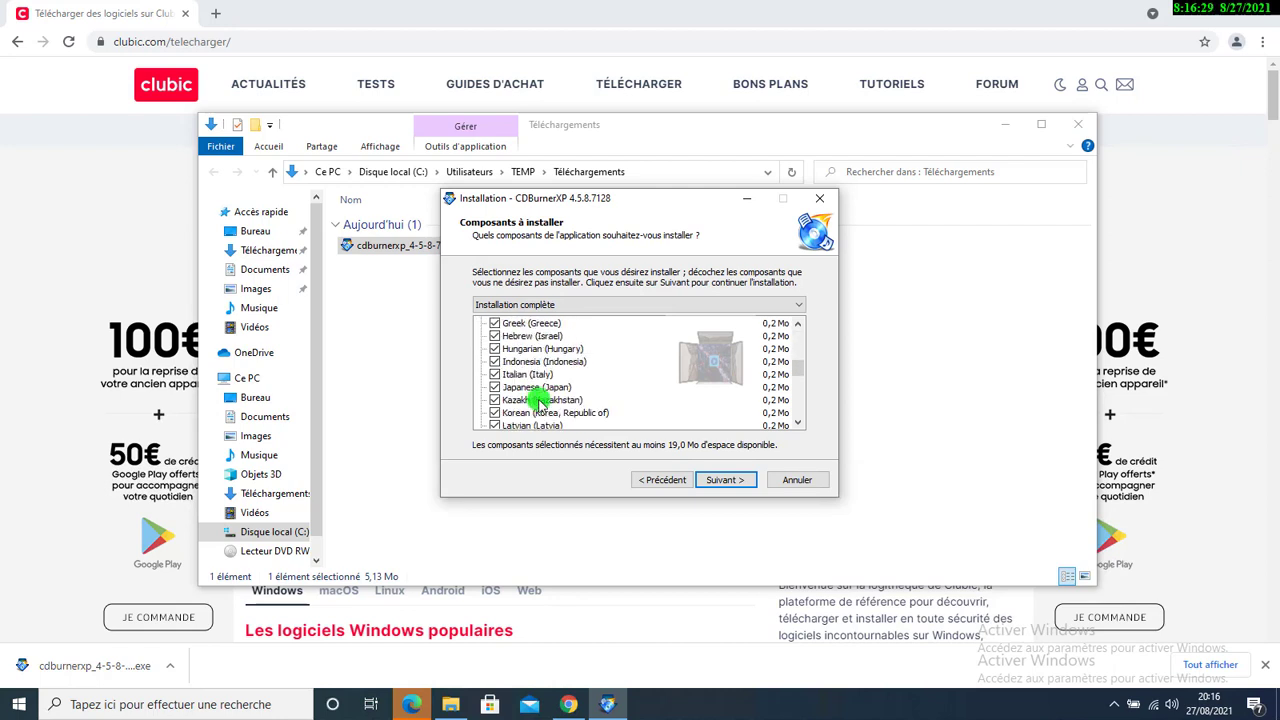
pyautogui.click(720, 481)
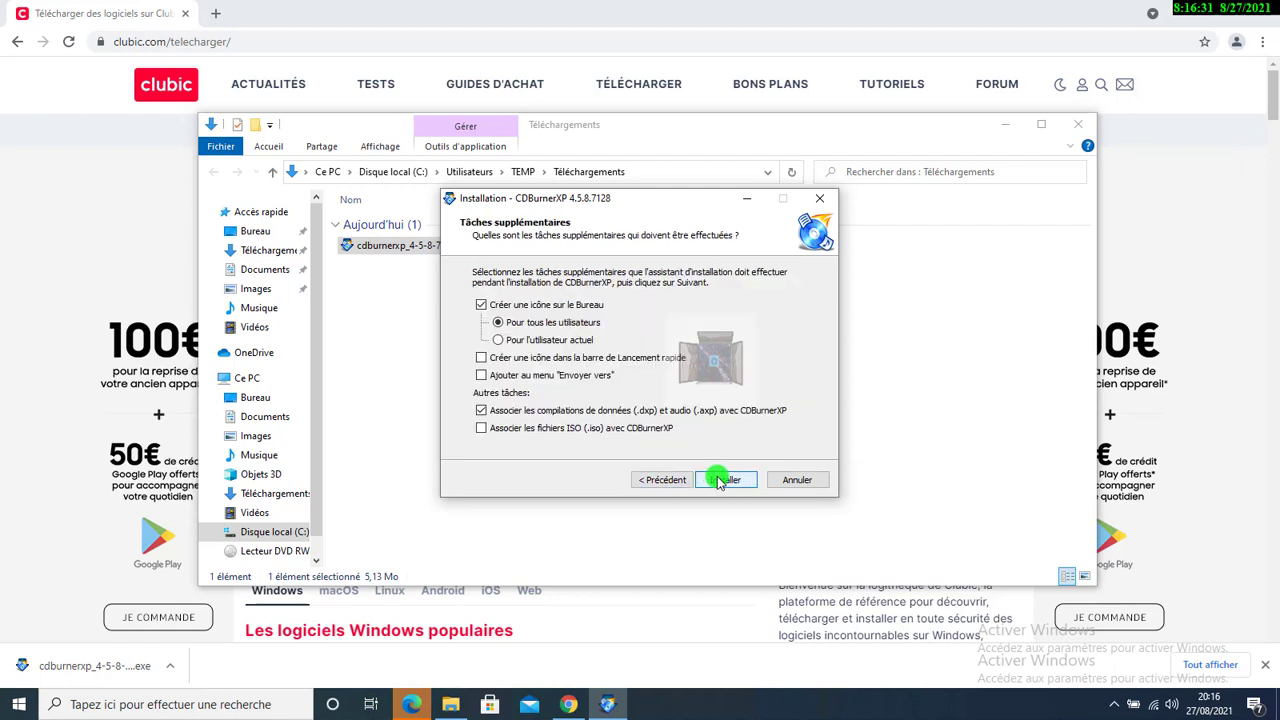
# - Install CDBurnerXP with a desktop icon for all users and an added quick launch icon
pyautogui.click(497, 341)
pyautogui.click(517, 328)
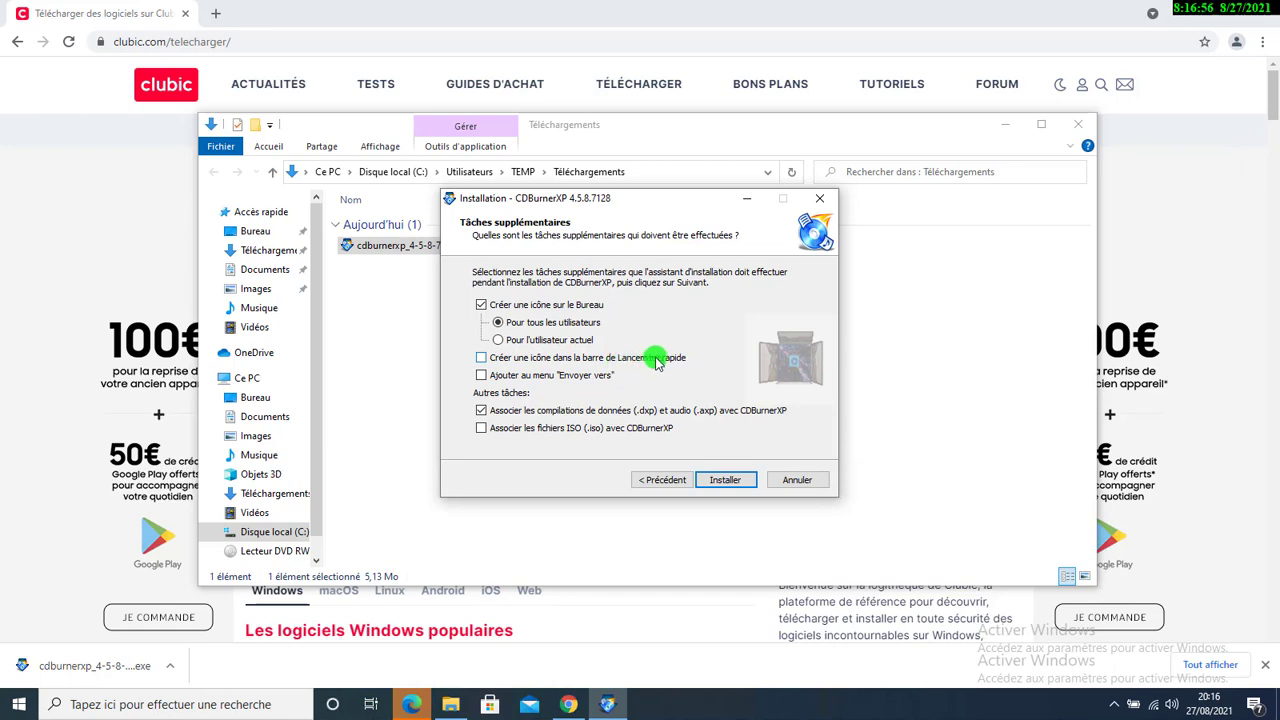
pyautogui.click(482, 358)
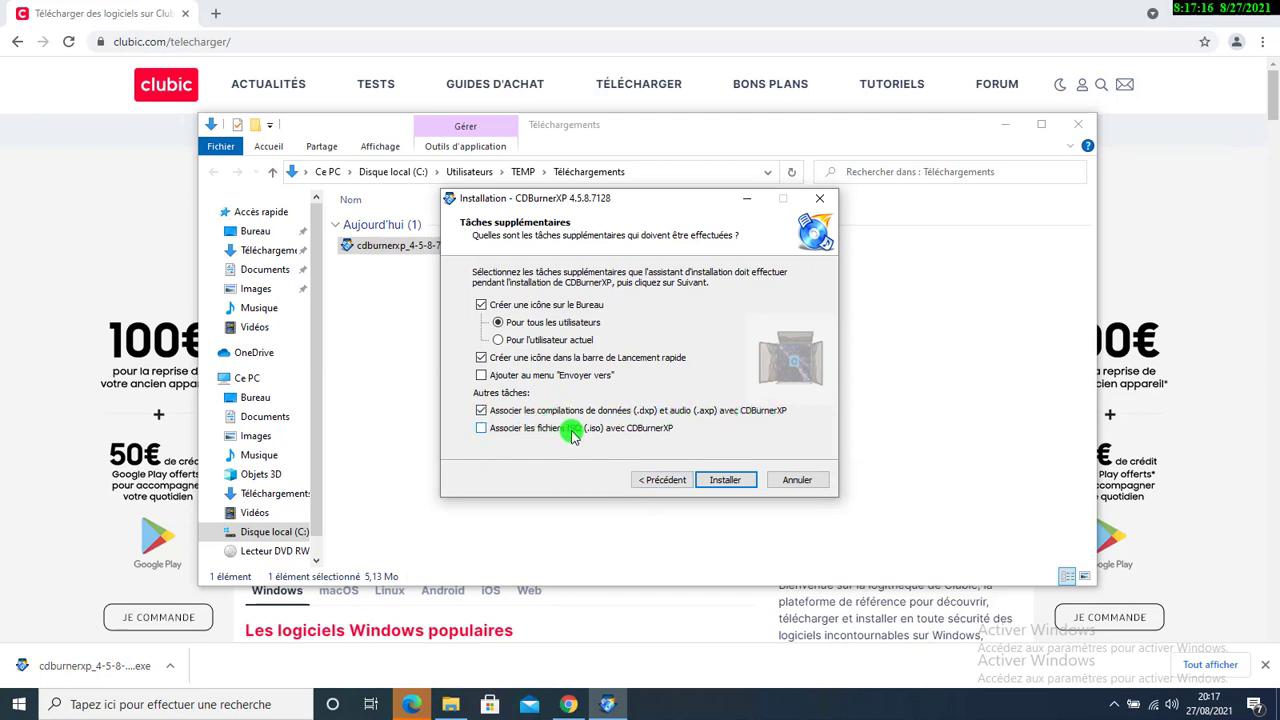
pyautogui.click(724, 480)
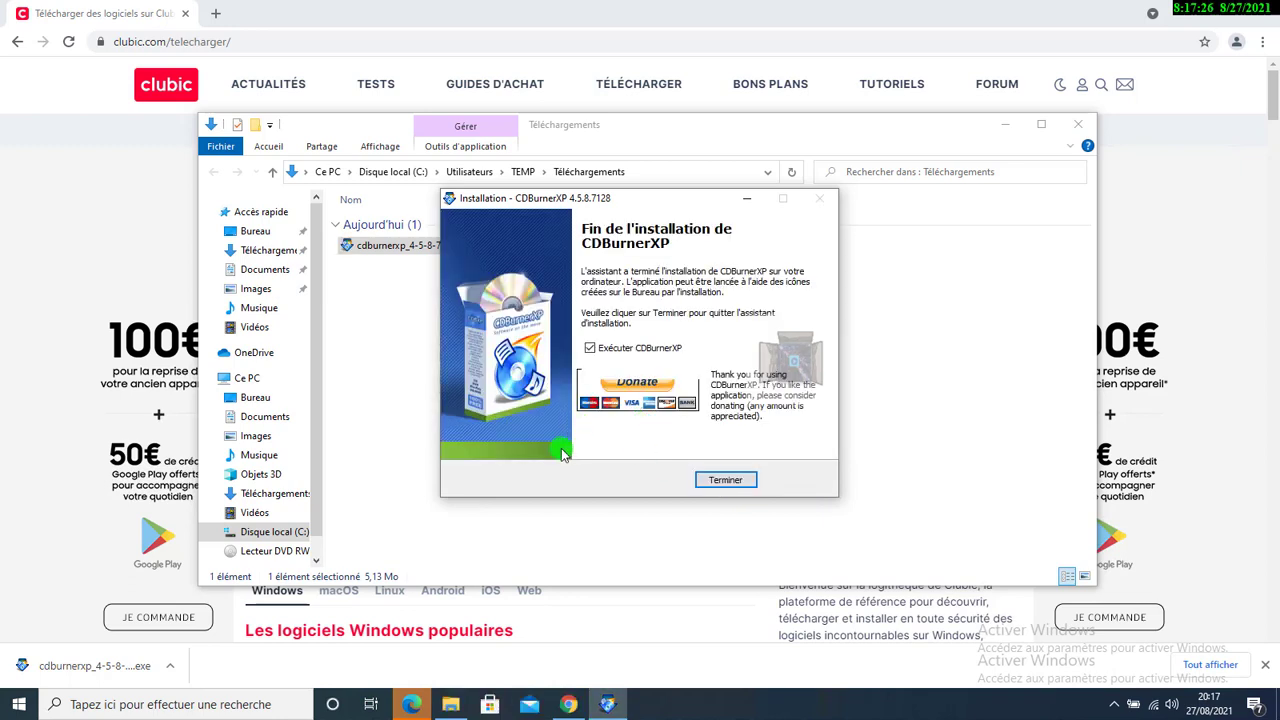
# - Finish the setup wizard with CDBurnerXP set to run, and confirm français (France) as its language
pyautogui.click(726, 481)
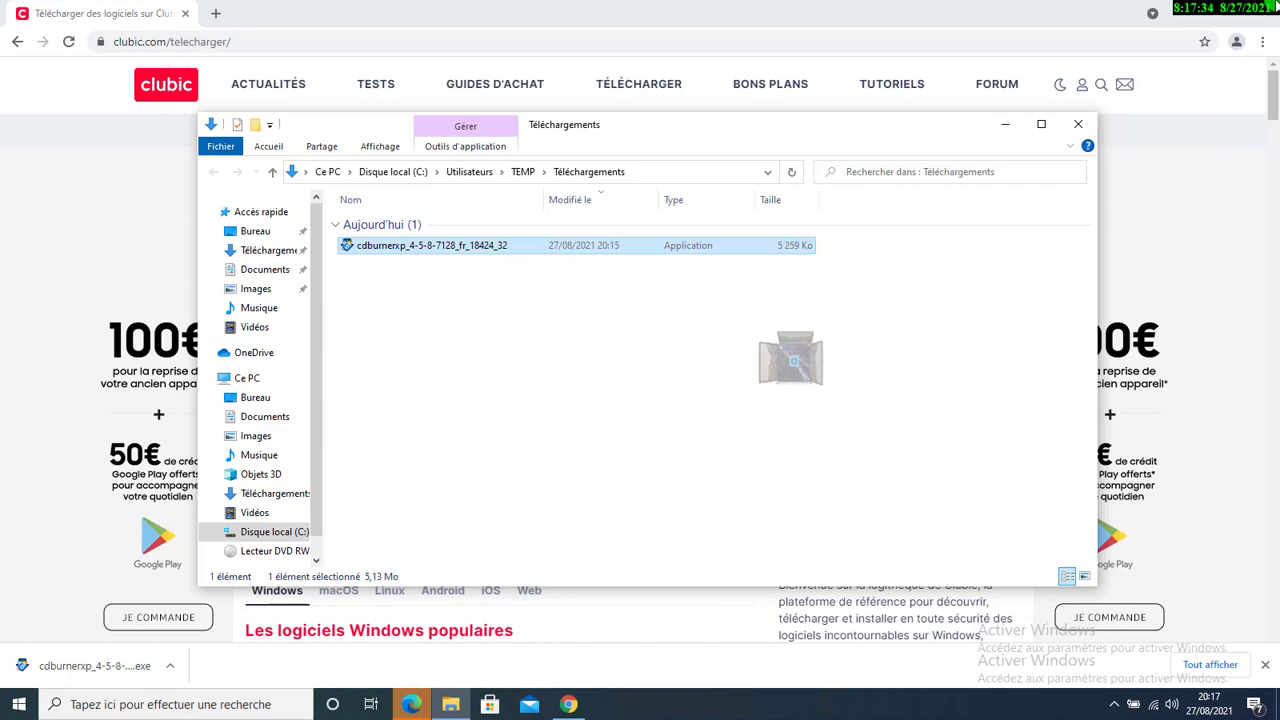
pyautogui.click(1190, 12)
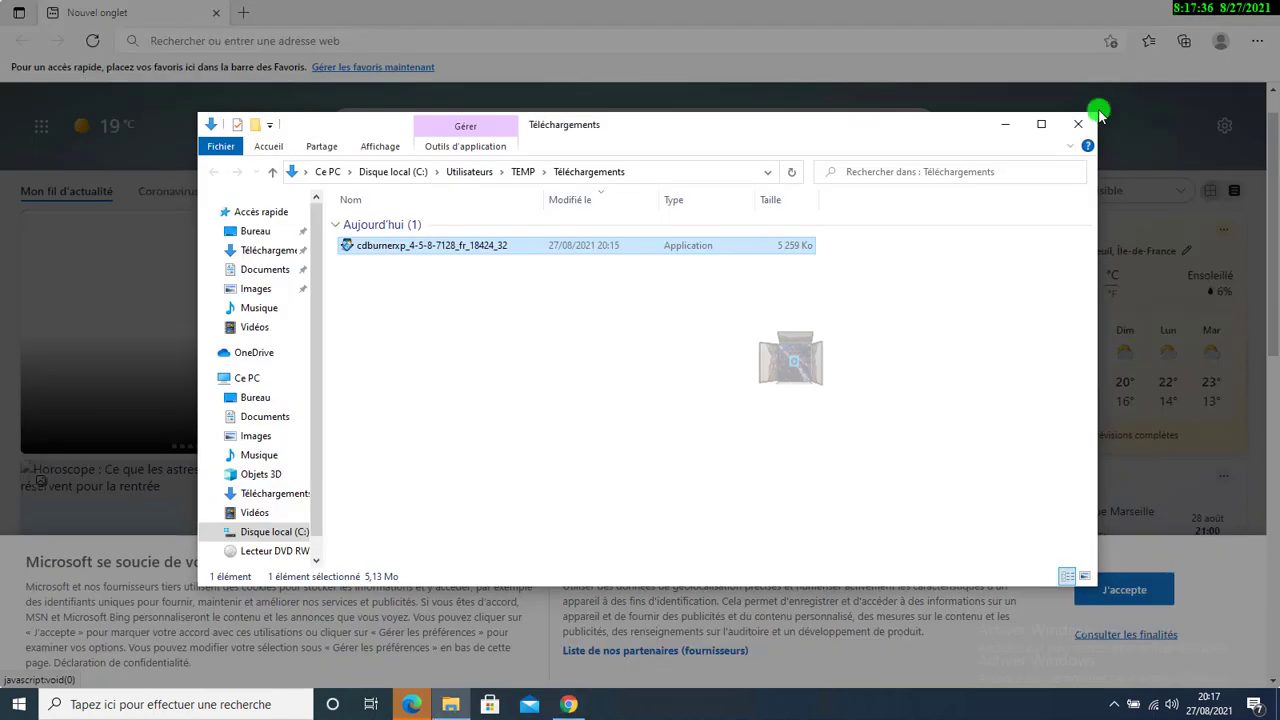
pyautogui.click(995, 130)
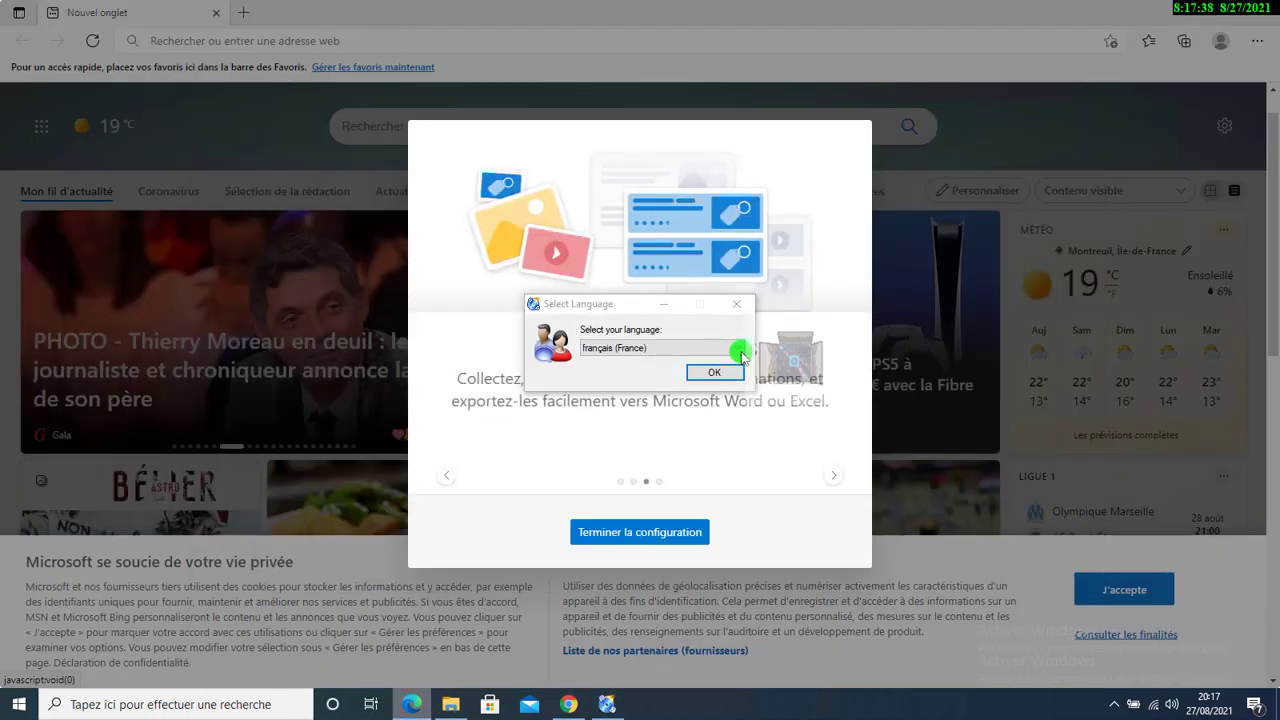
pyautogui.click(702, 375)
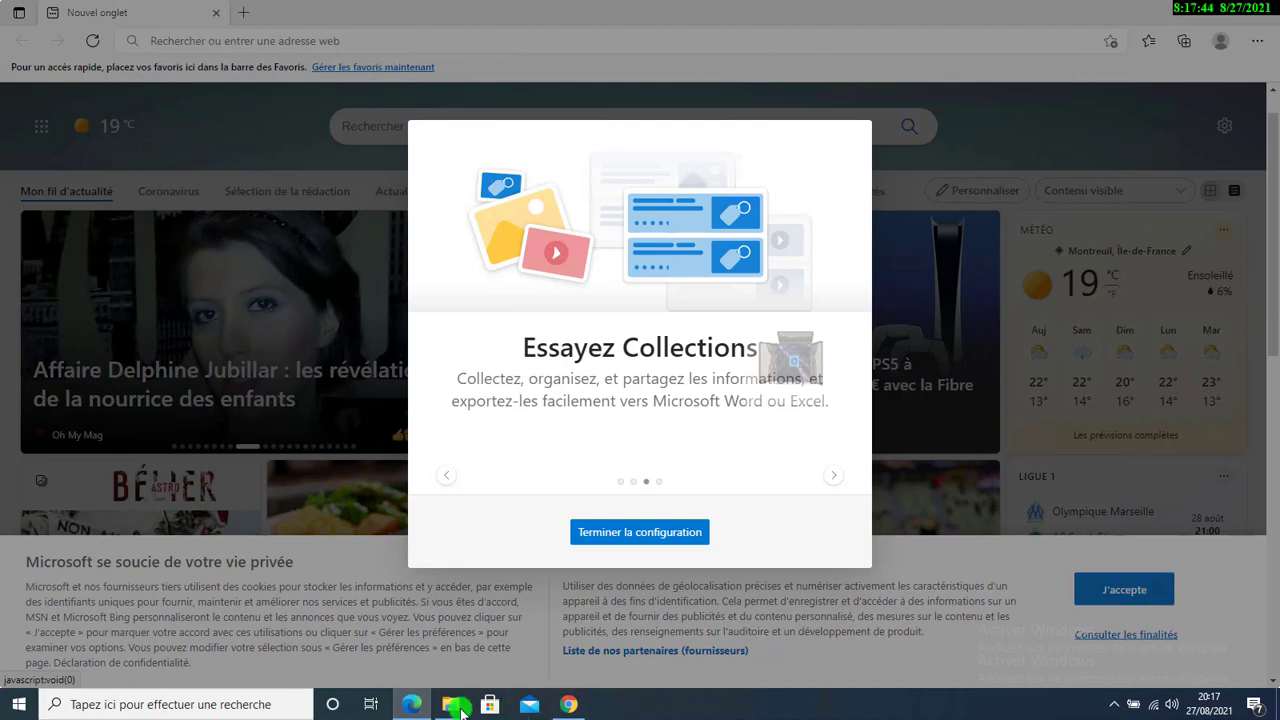
# - Get through Microsoft Edge's first-run configuration, close its last page and clear the browser window from the desktop
pyautogui.click(584, 532)
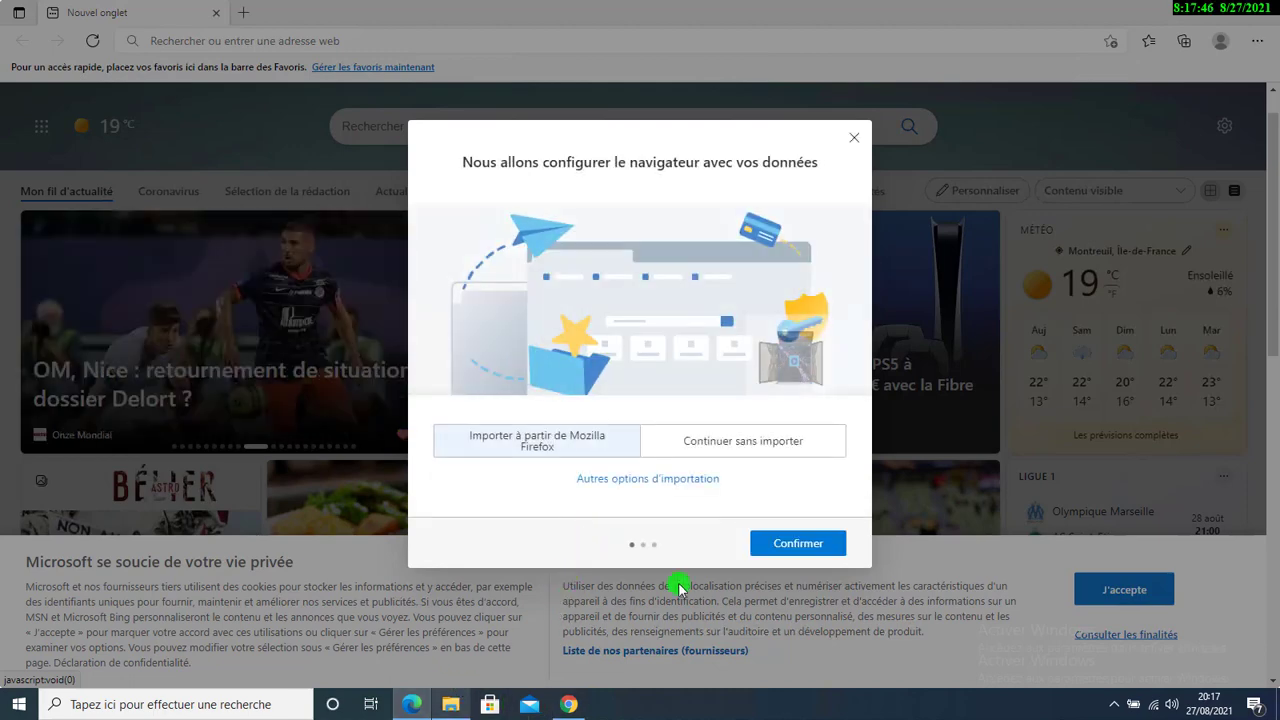
pyautogui.click(772, 543)
pyautogui.click(772, 543)
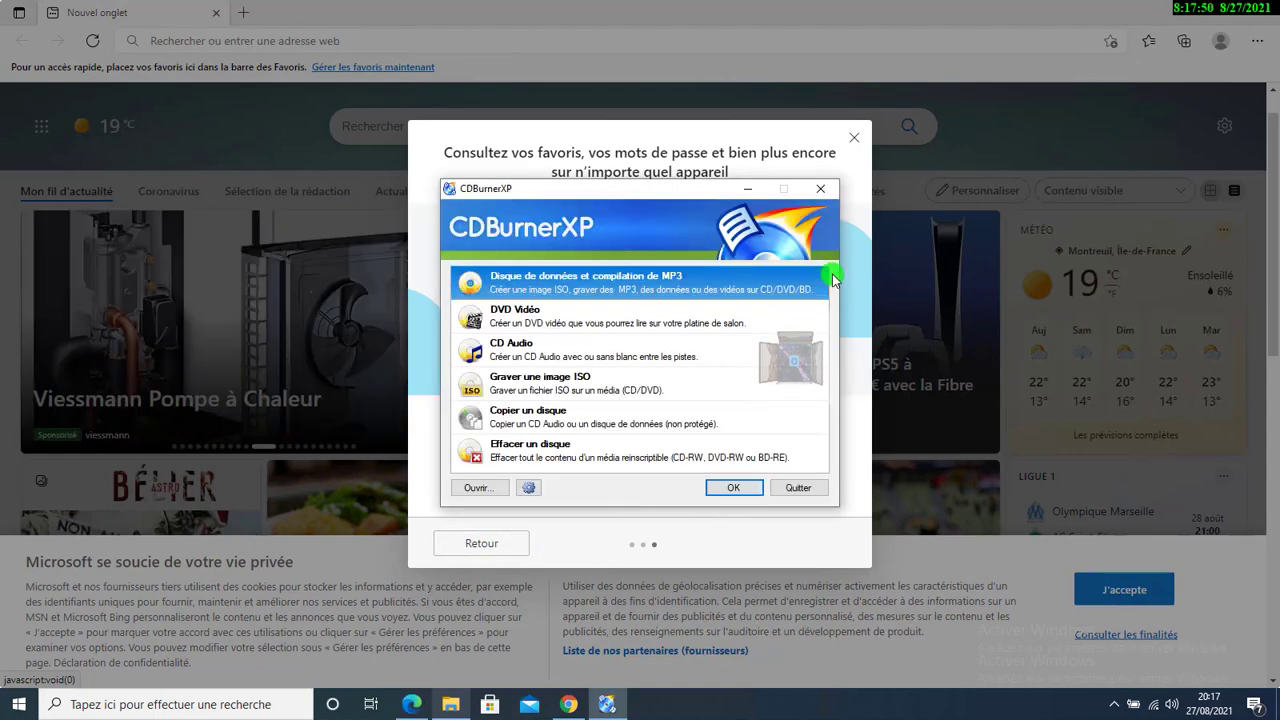
pyautogui.click(847, 134)
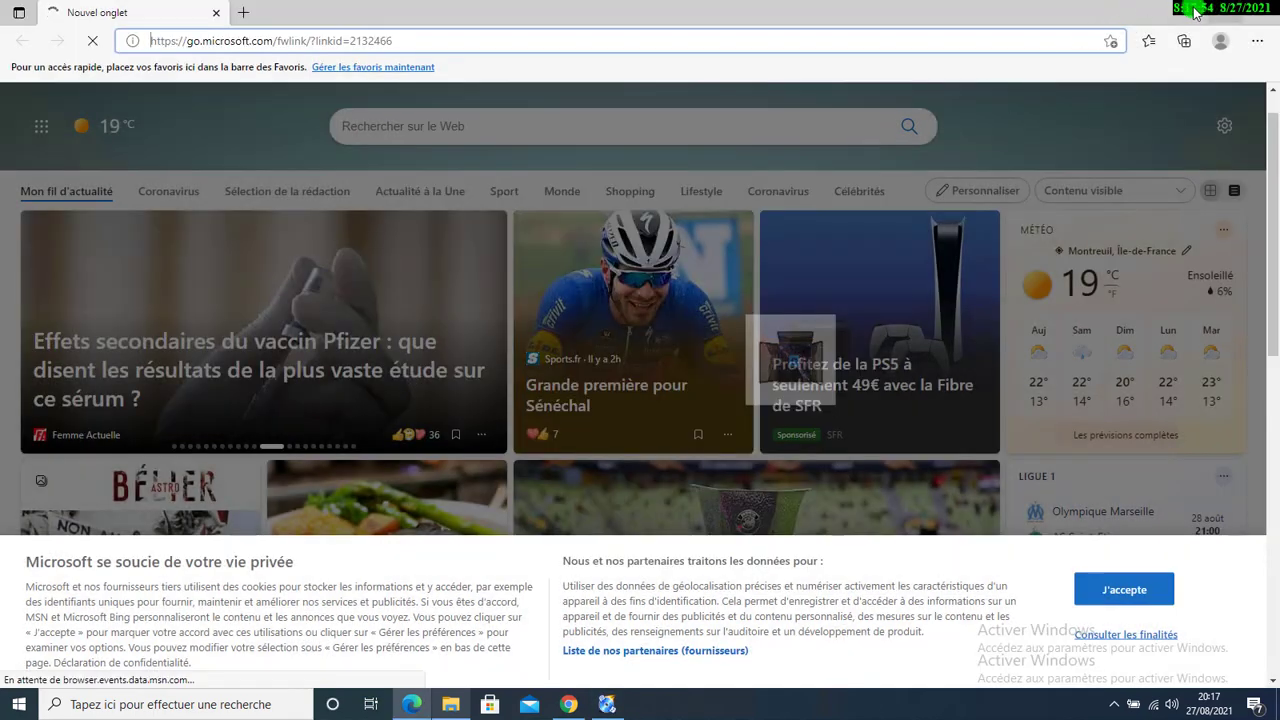
pyautogui.click(1195, 12)
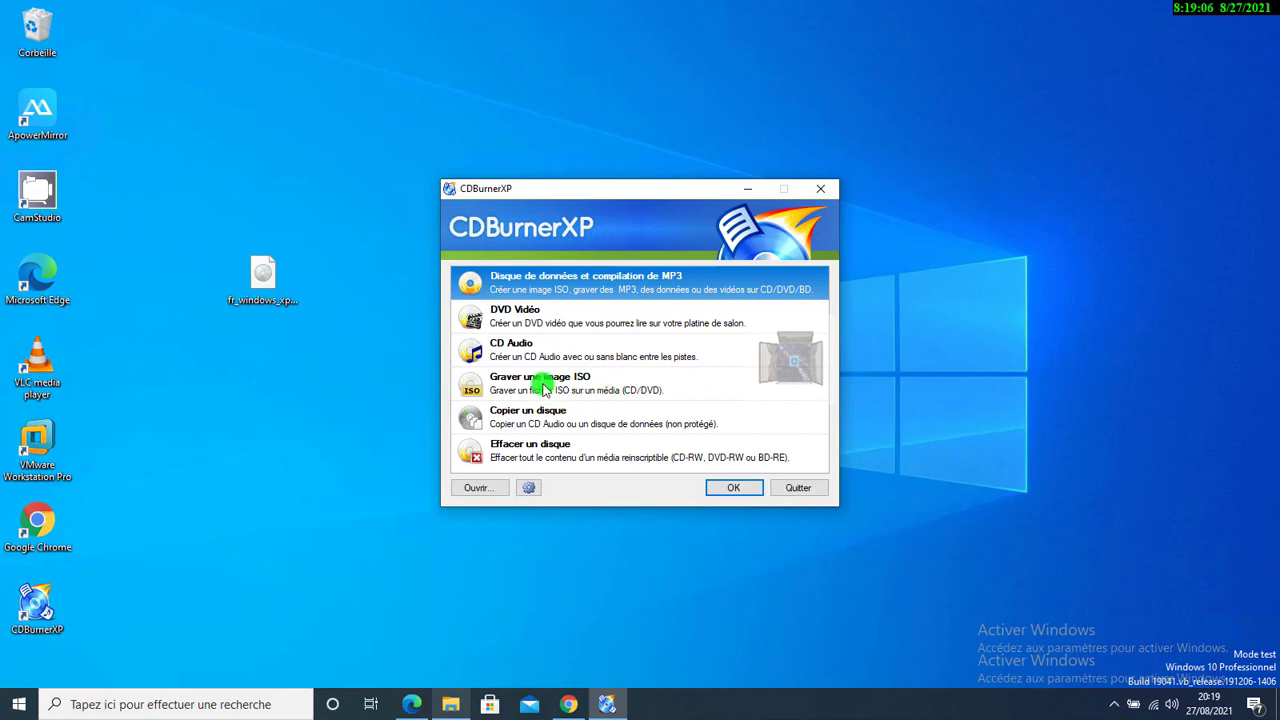
# - Start burning an ISO image and load fr_windows_xp_professional_with_service_pack_3_x86_cd_x14-80440 from the Bureau folder as the image
pyautogui.click(514, 389)
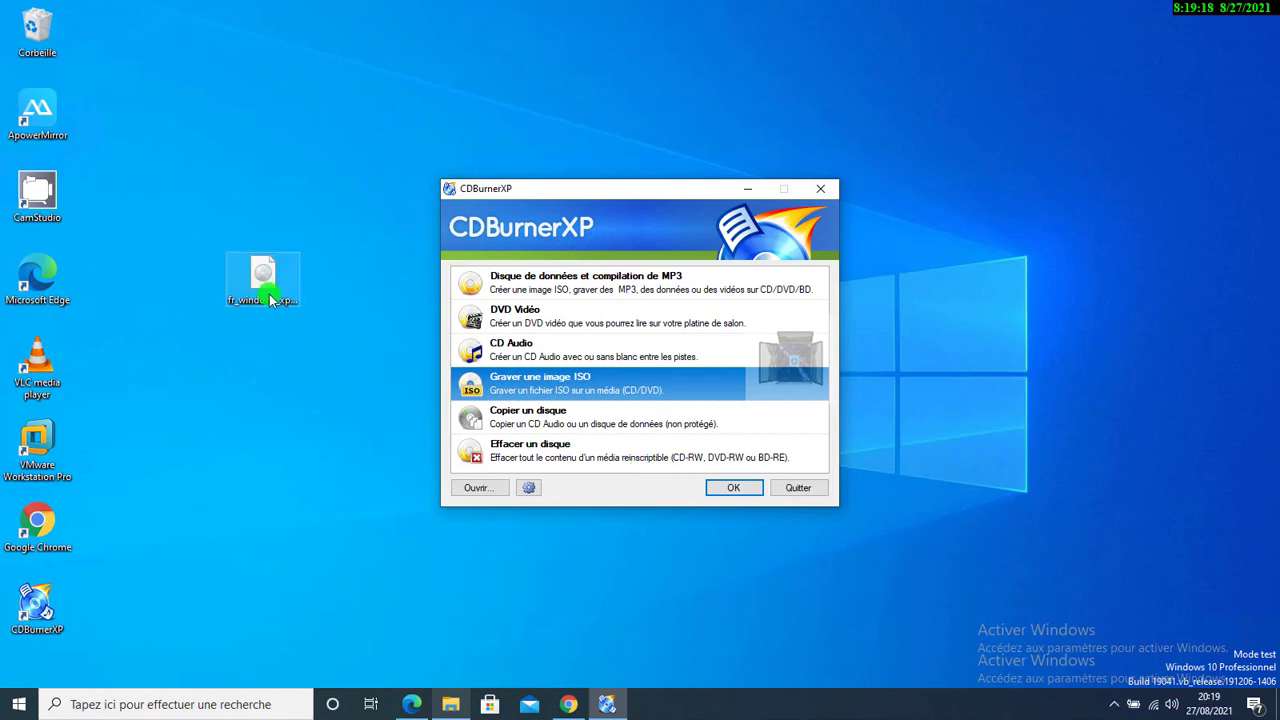
pyautogui.click(736, 489)
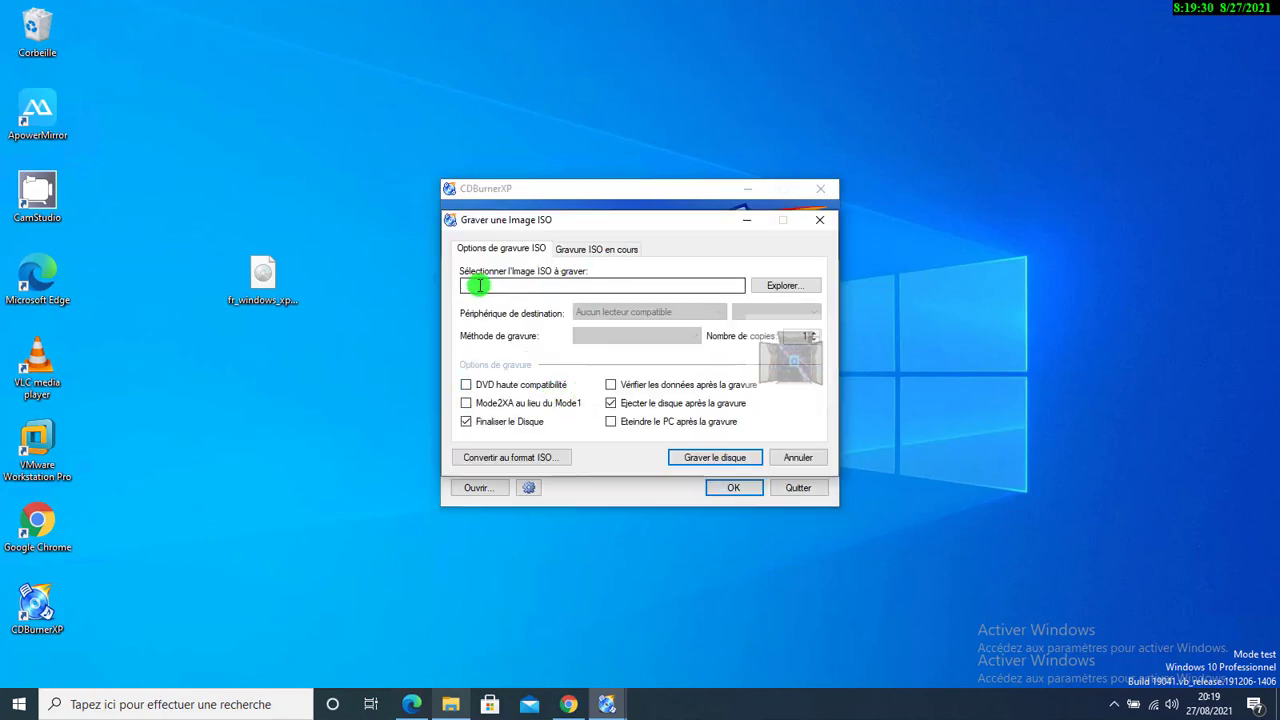
pyautogui.click(791, 290)
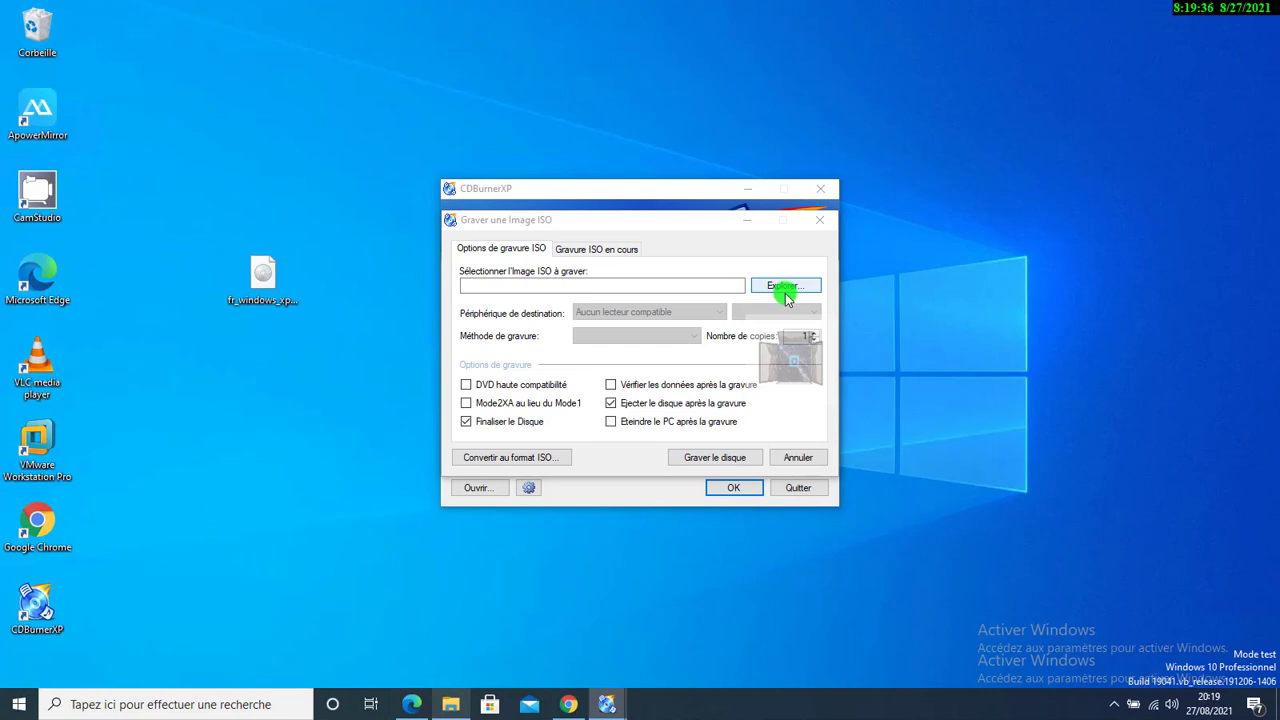
pyautogui.click(785, 290)
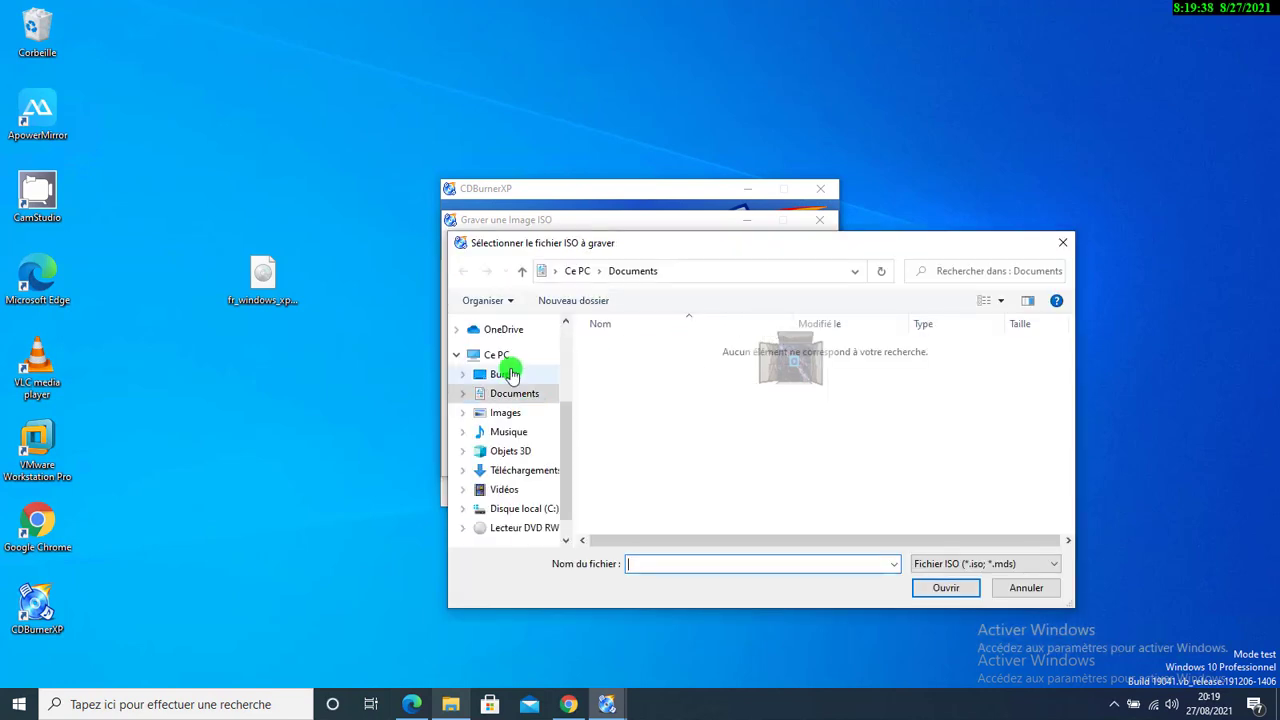
pyautogui.click(507, 378)
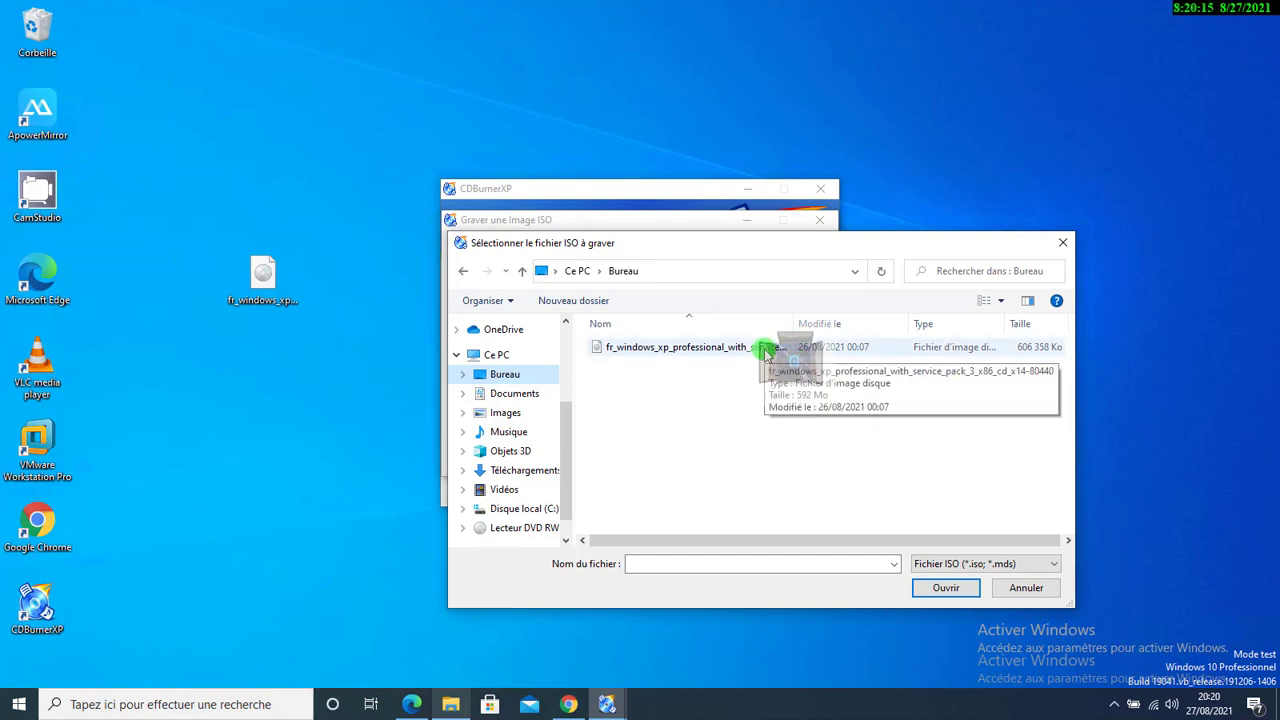
pyautogui.doubleClick(677, 348)
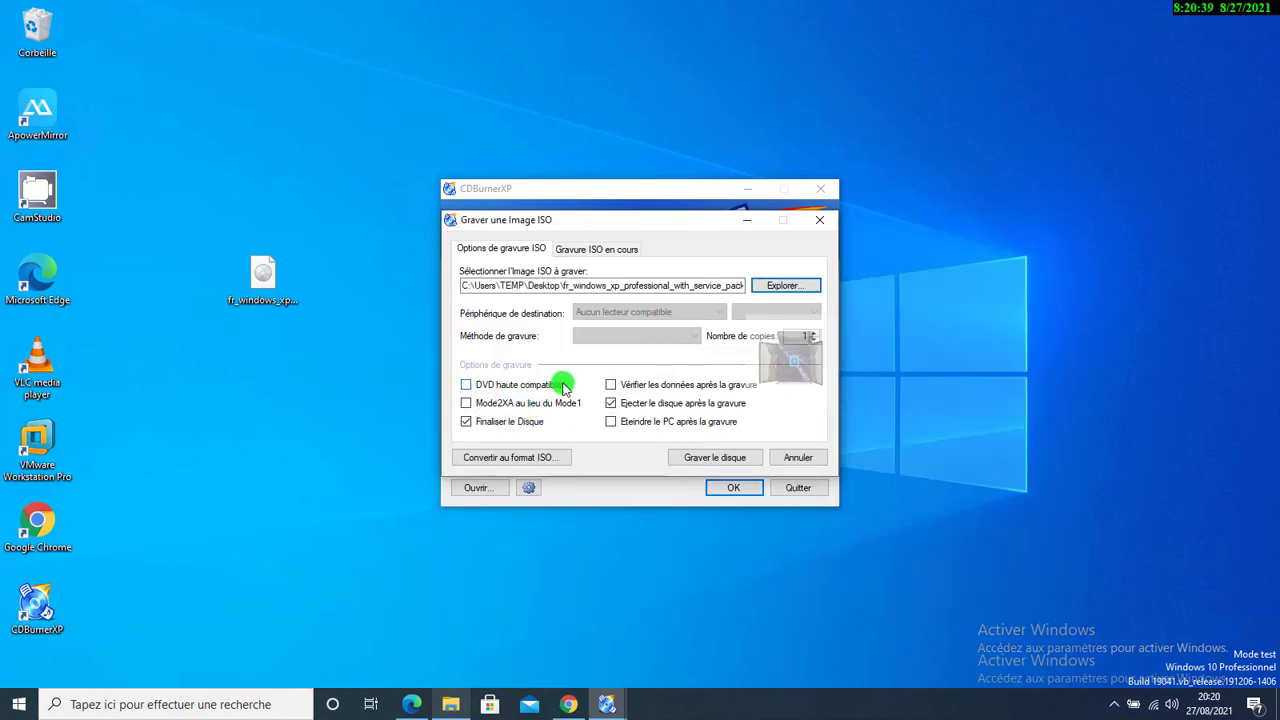
# - Keep the writing speed at 8x (11 080 KB/s) on the MATSHITA DVD-RAM drive D: and start burning the disc
pyautogui.click(467, 385)
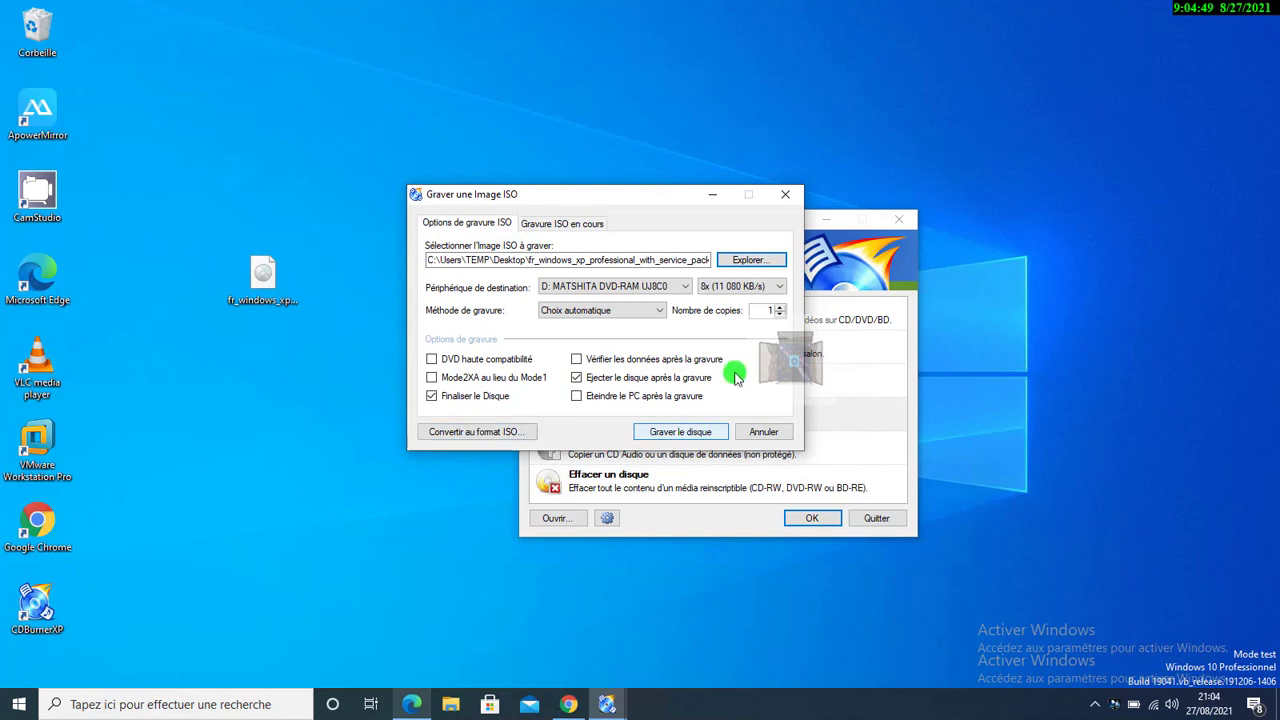
pyautogui.click(779, 287)
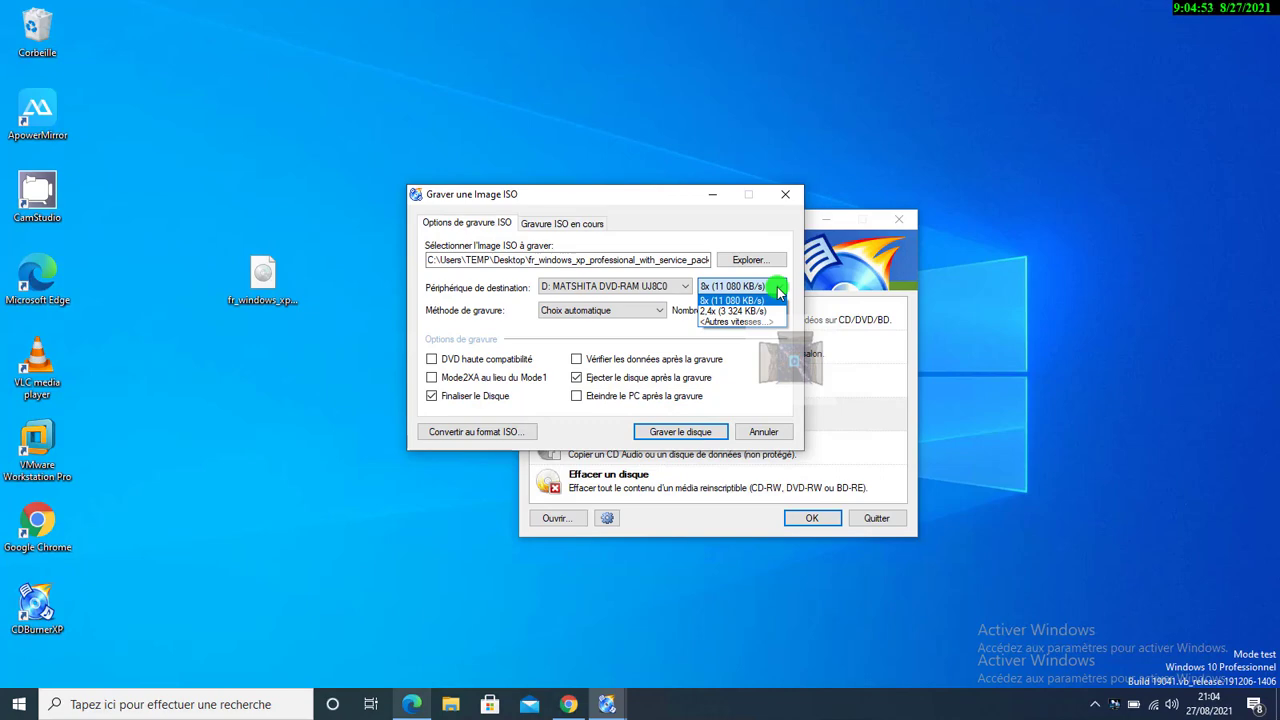
pyautogui.click(779, 289)
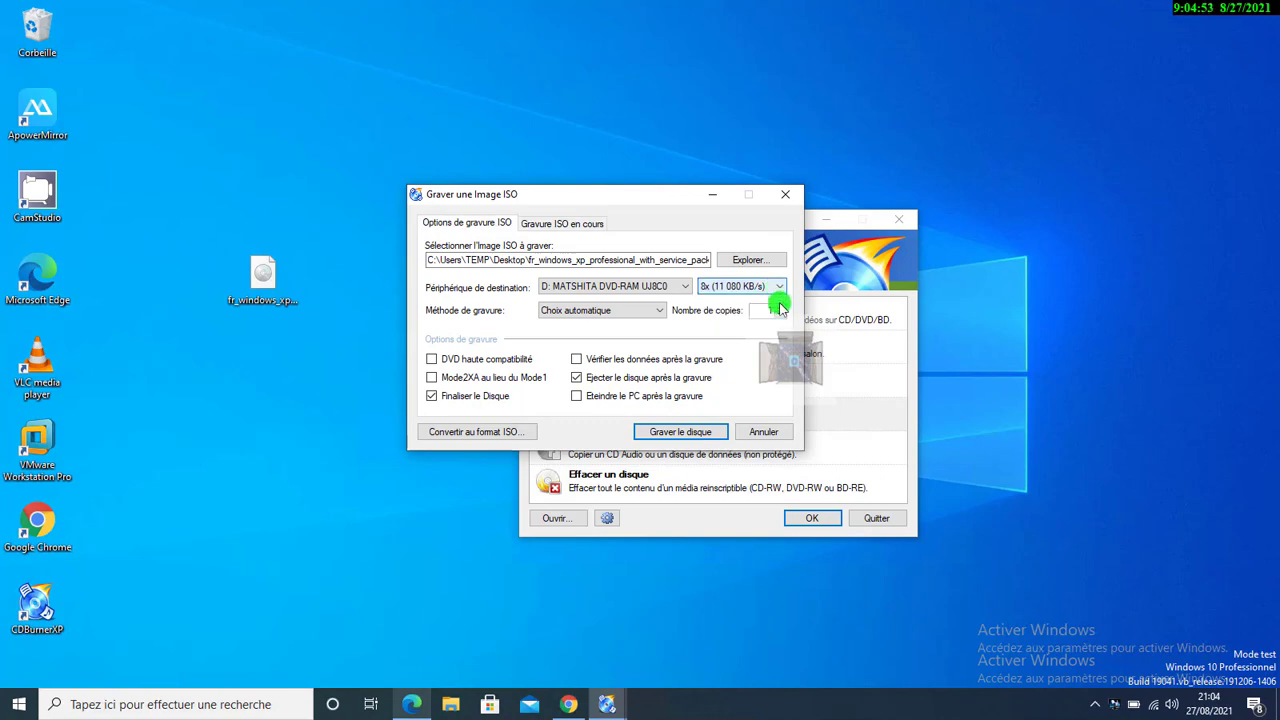
pyautogui.click(686, 433)
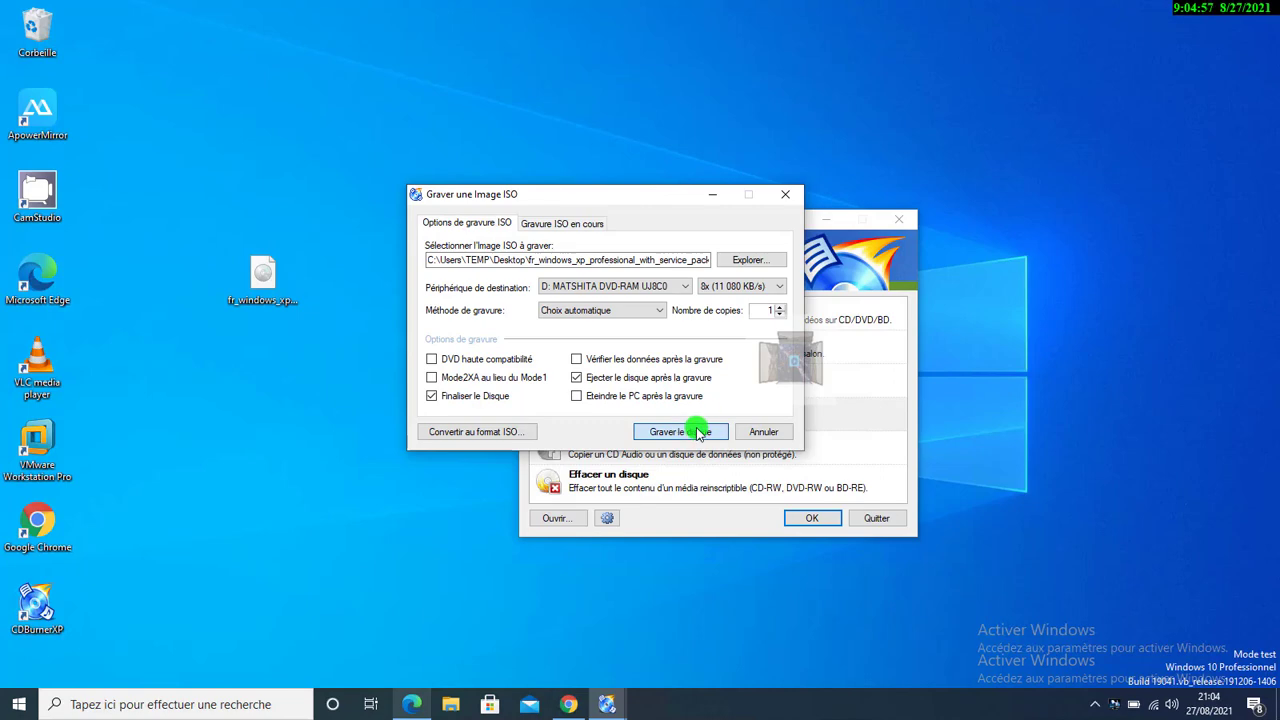